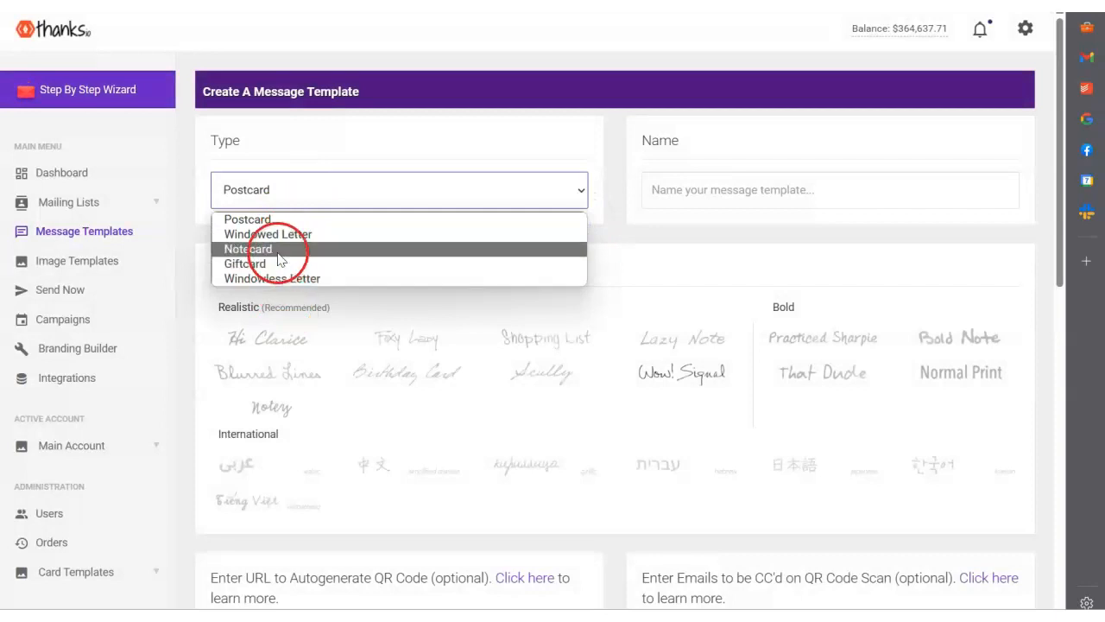
Step: Set the message template type to Postcard and name the template "postcard demo"
left_click(272, 220)
left_click(708, 189)
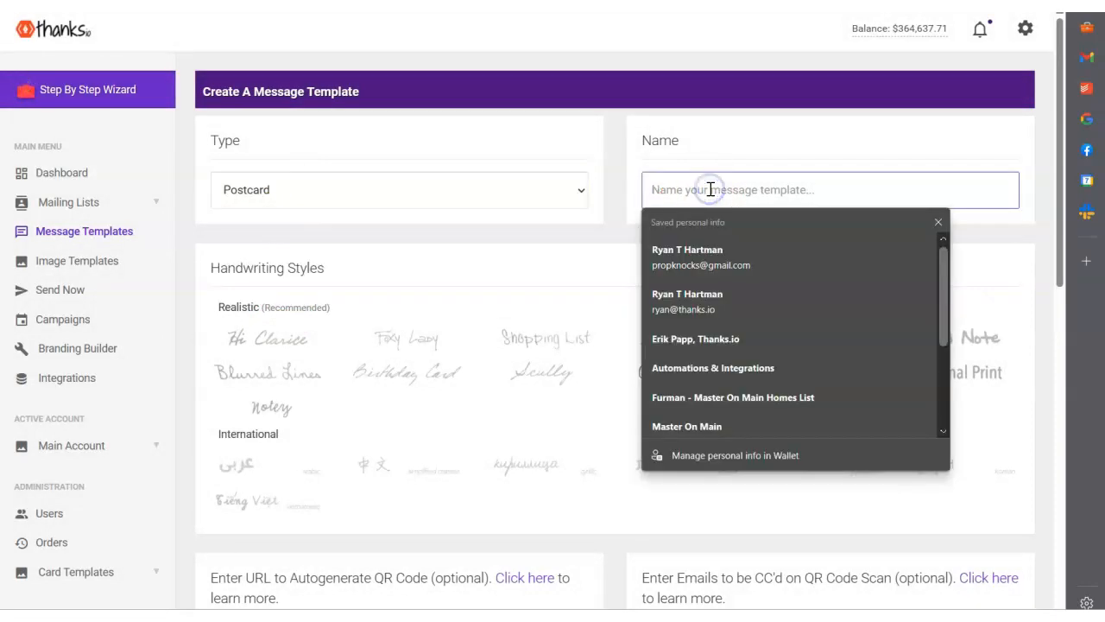
type("postcard demo")
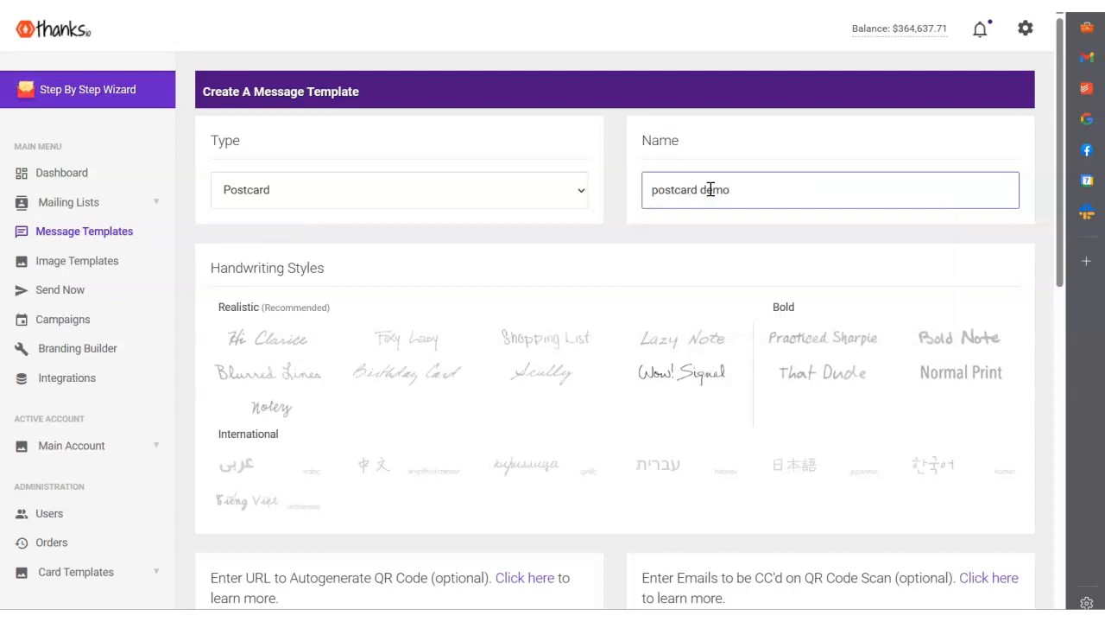
Step: Look over the available handwriting styles for the postcard template
scroll(710, 190, "down", 2)
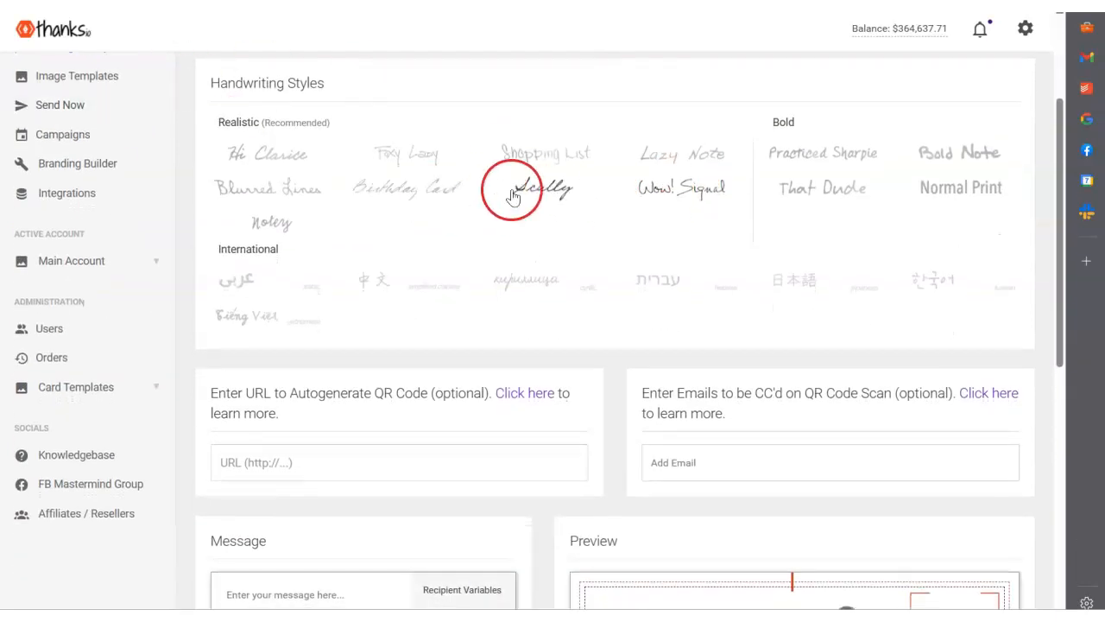
scroll(444, 222, "up", 2)
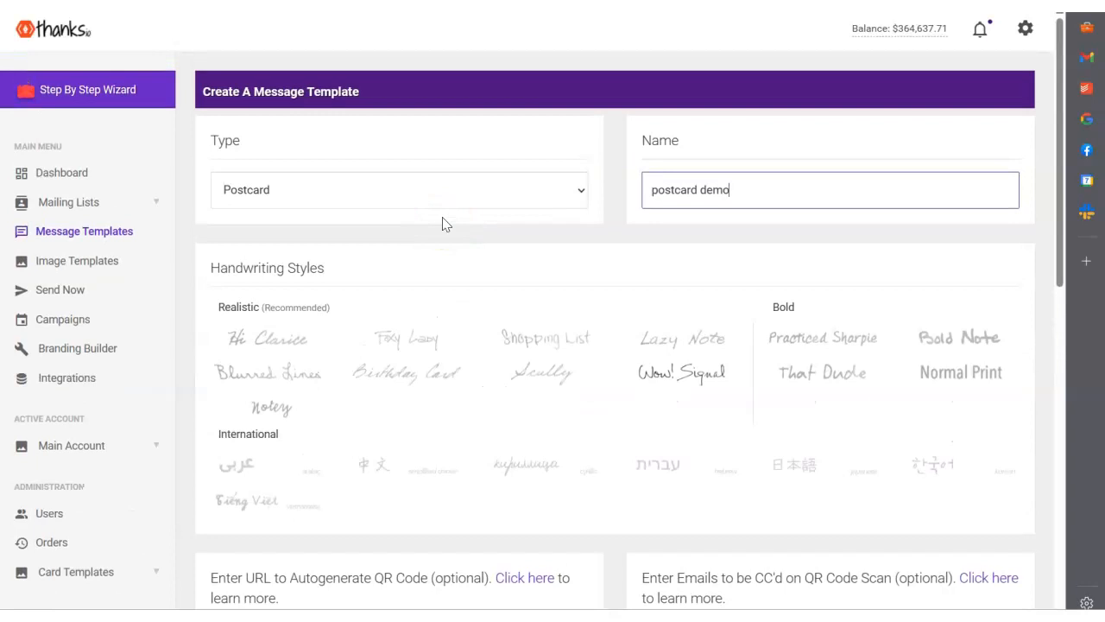
scroll(452, 220, "down", 4)
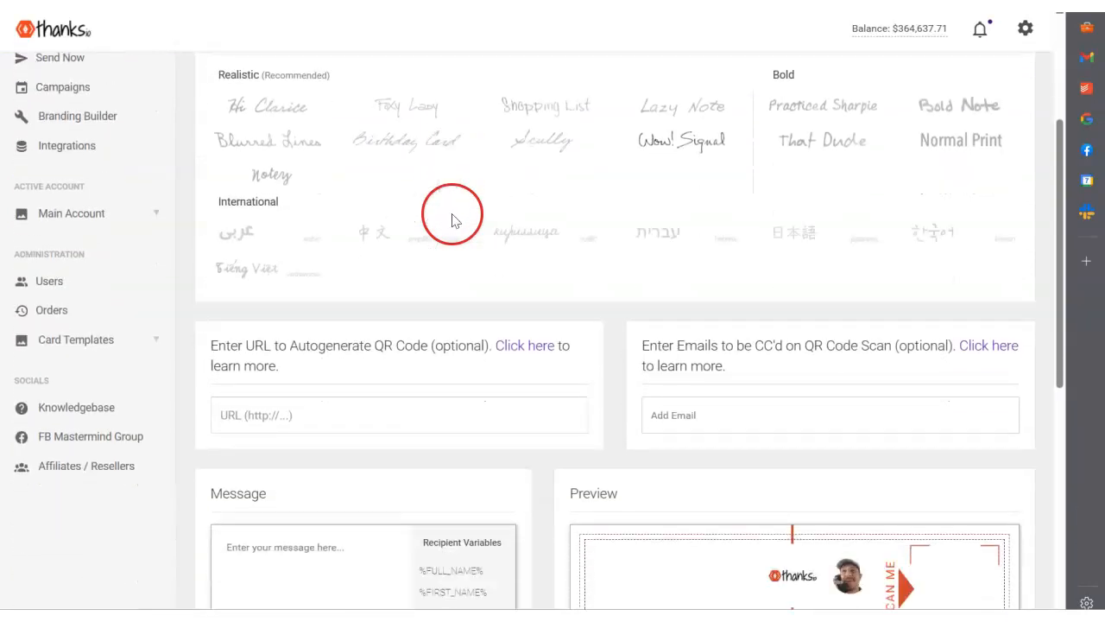
scroll(483, 216, "up", 3)
scroll(496, 272, "down", 4)
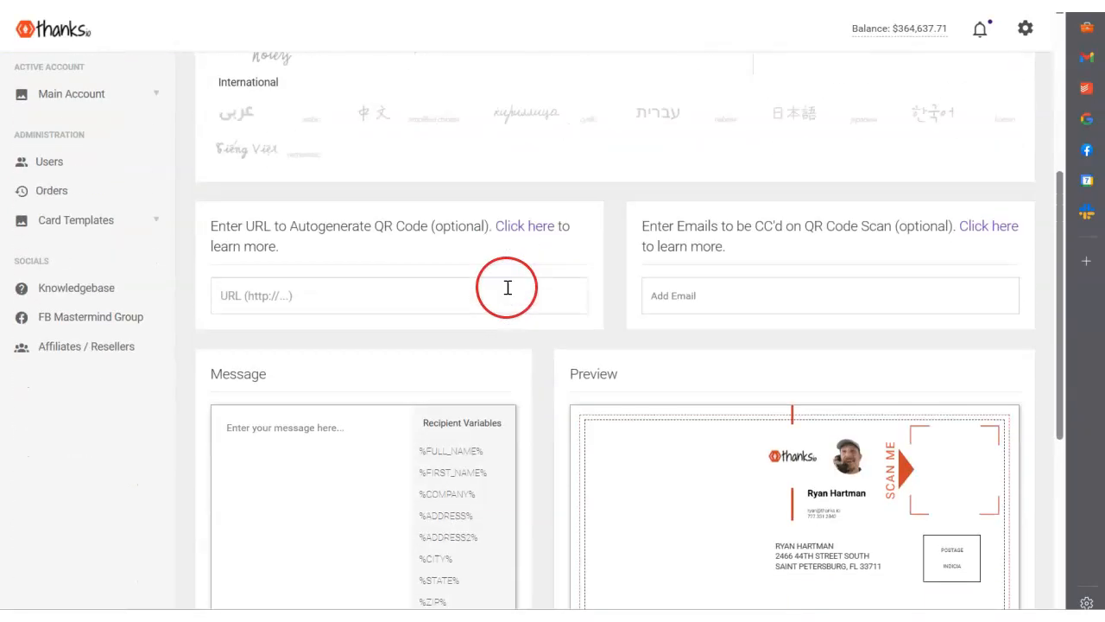
scroll(507, 289, "up", 4)
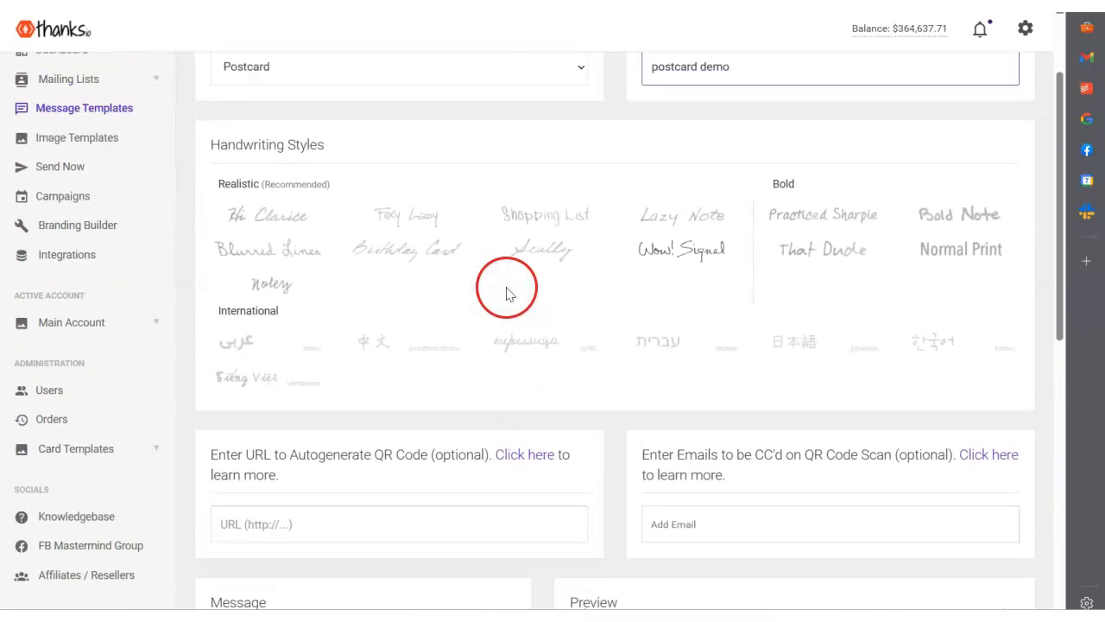
scroll(669, 328, "down", 2)
scroll(674, 341, "down", 2)
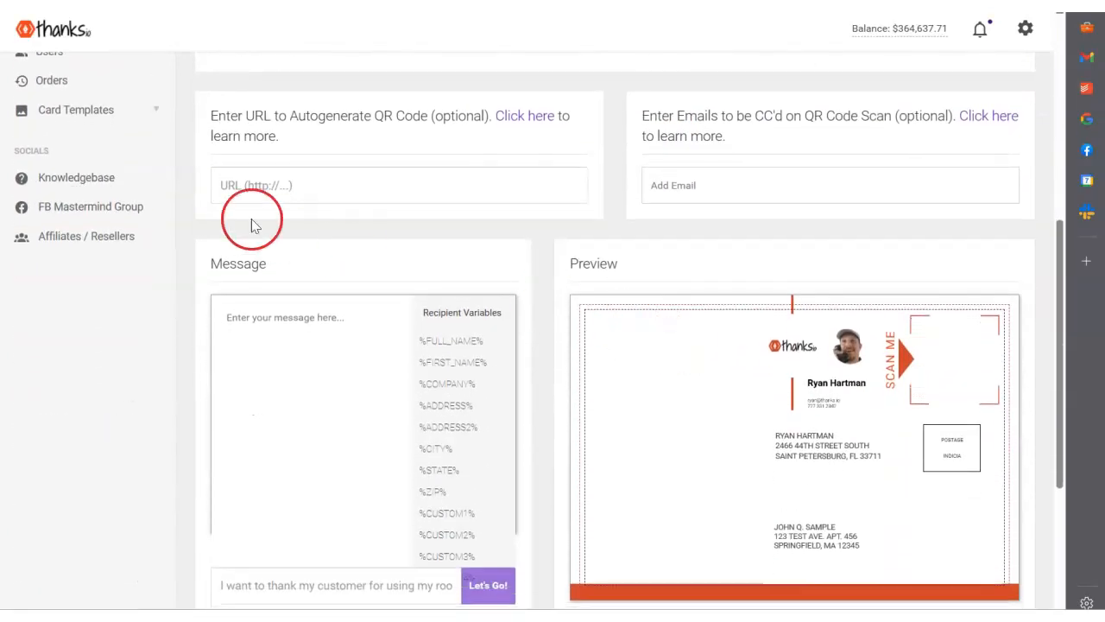
left_click(295, 186)
type("http://thanks.io")
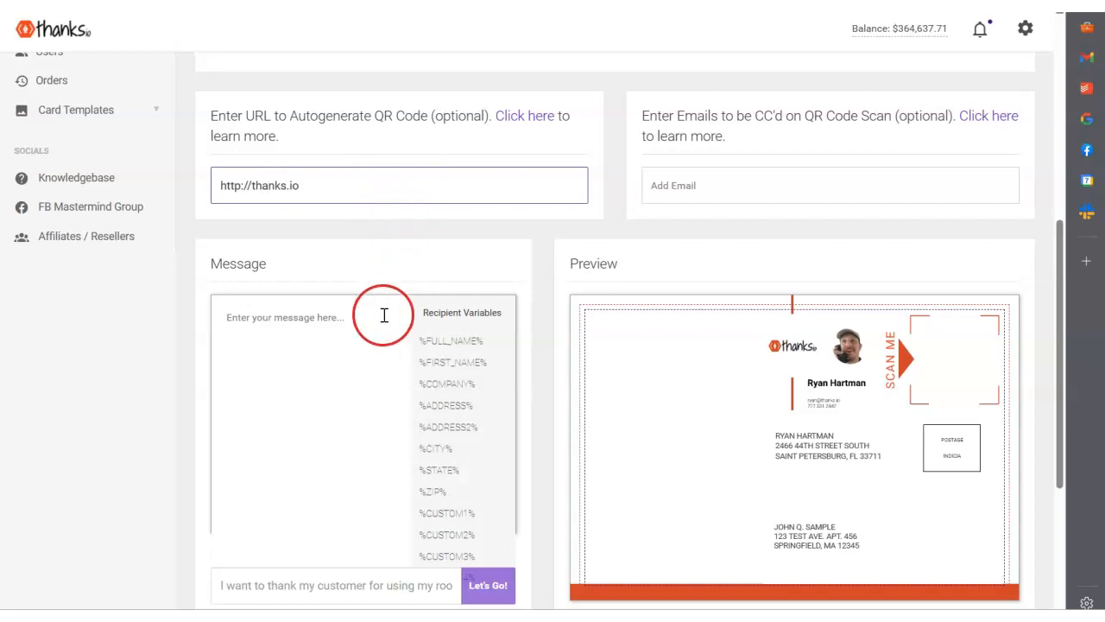
Step: Enter "test" as the postcard message and highlight it
left_click(384, 315)
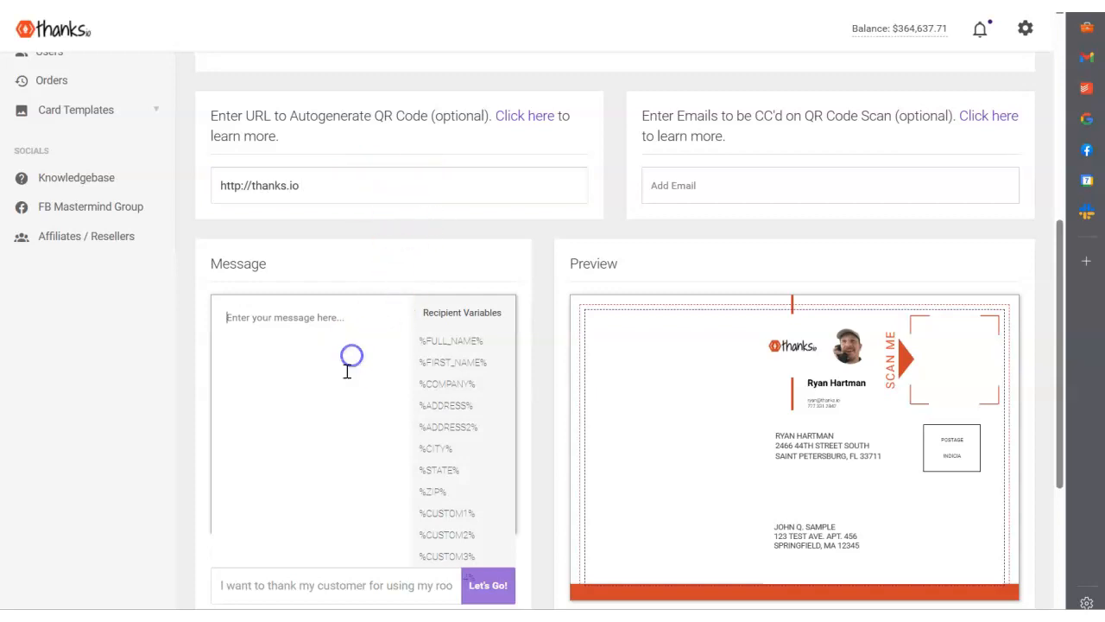
scroll(345, 388, "down", 2)
type("test")
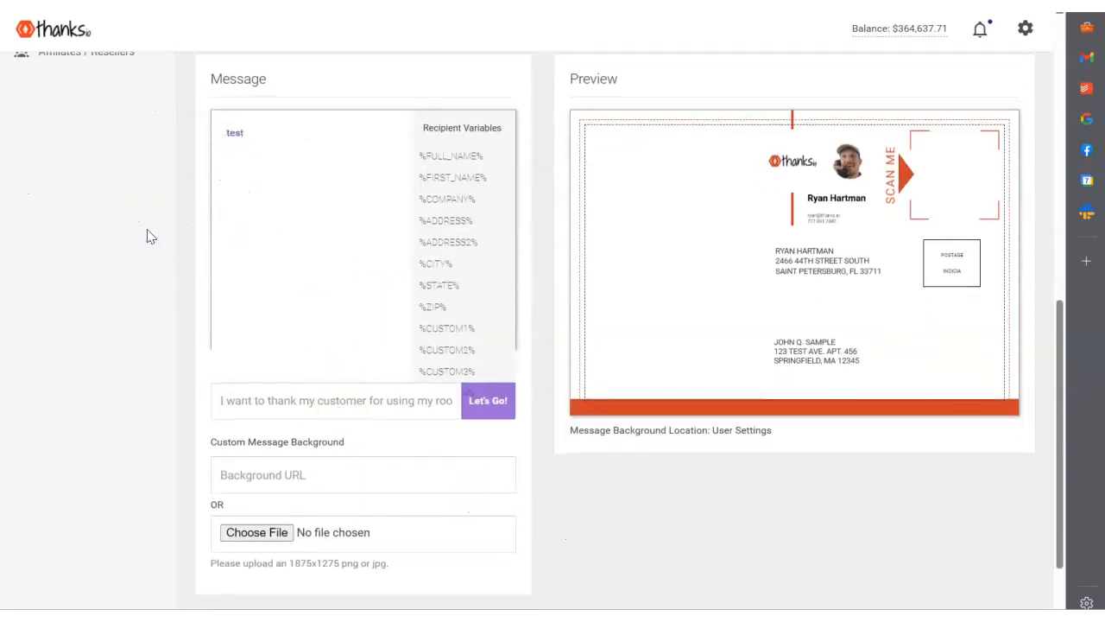
left_click_drag(259, 132, 231, 126)
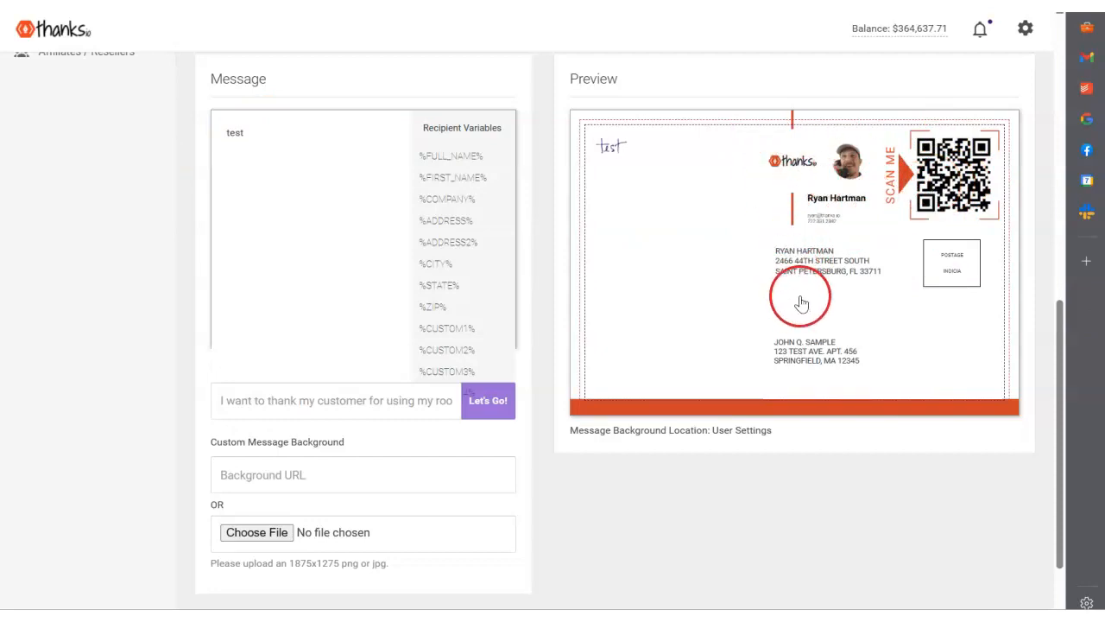
Step: Examine the postcard preview's sender branding, addresses and QR code, along with the custom message background options
scroll(764, 337, "up", 4)
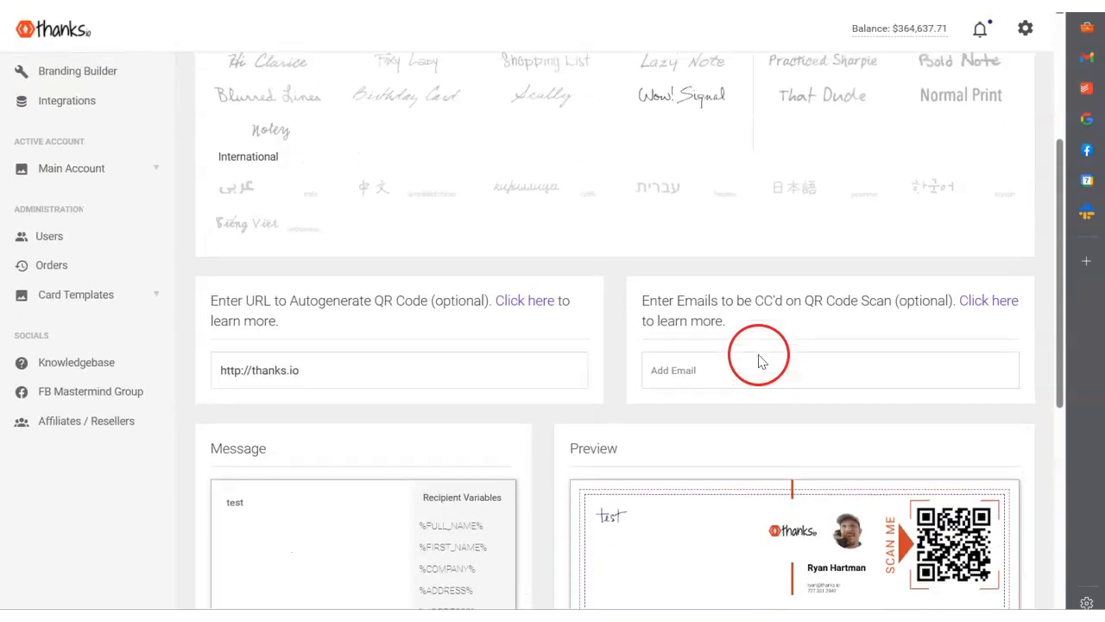
scroll(156, 263, "up", 2)
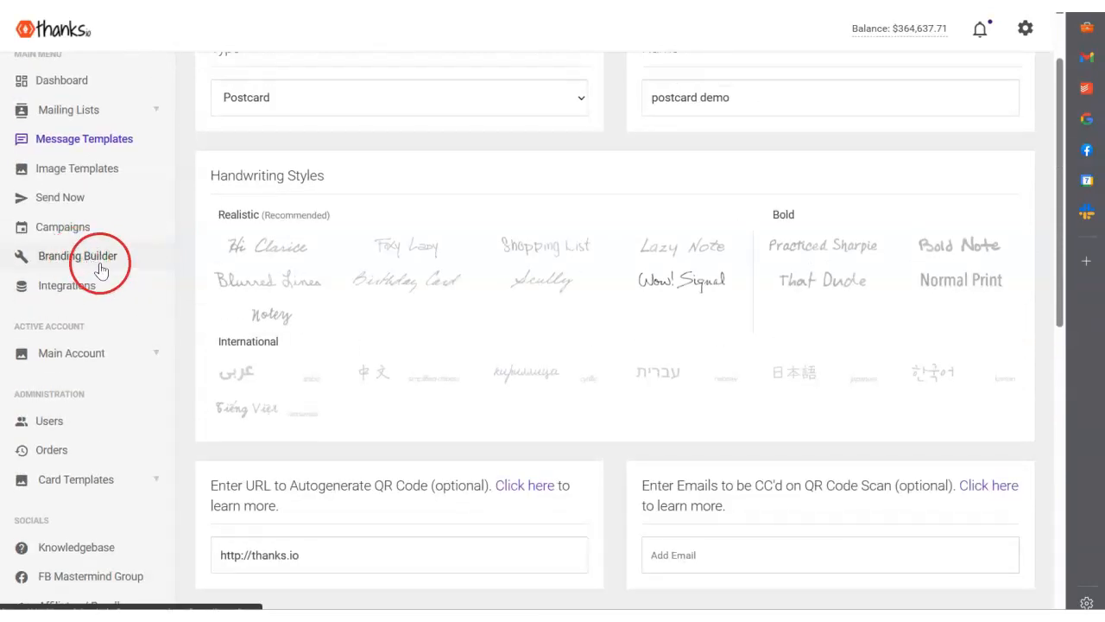
scroll(471, 268, "down", 7)
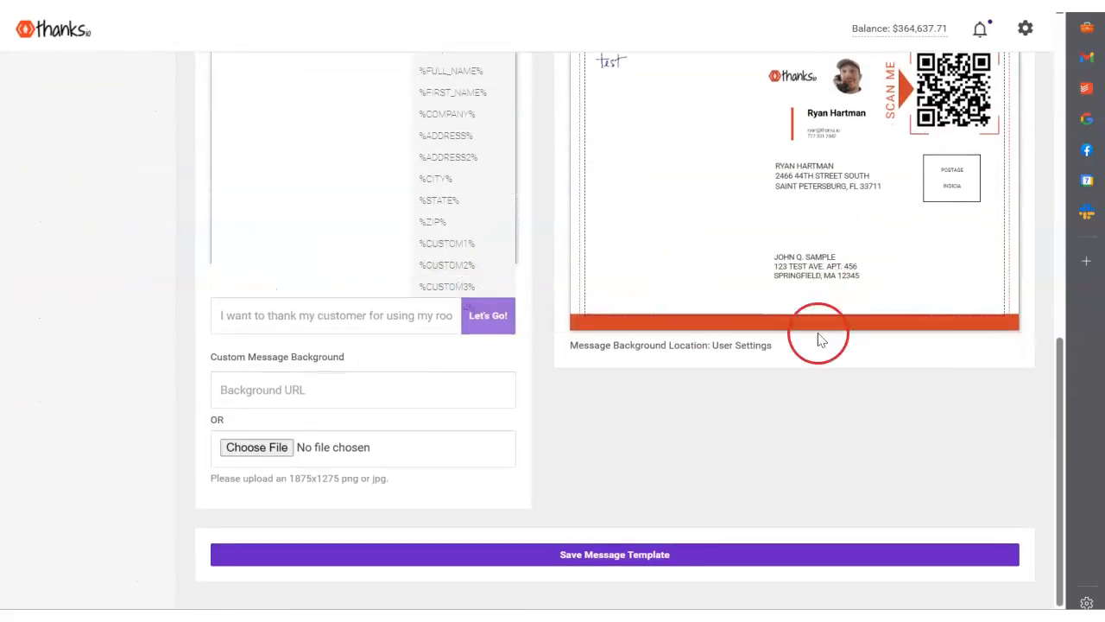
scroll(844, 322, "up", 1)
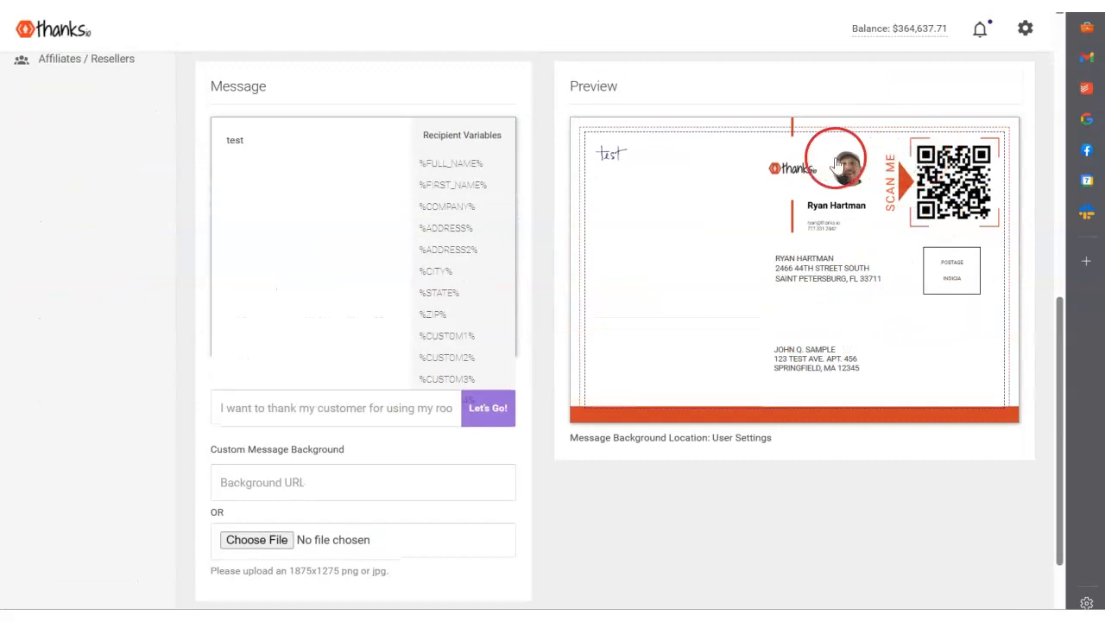
scroll(797, 210, "up", 1)
scroll(799, 217, "down", 2)
left_click(361, 372)
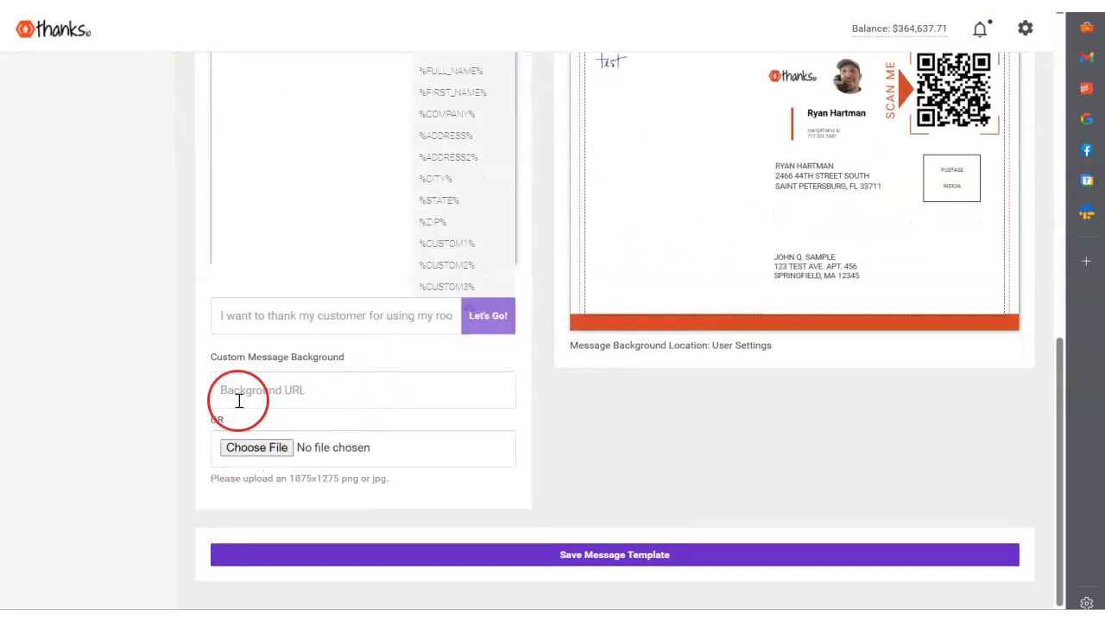
scroll(748, 288, "up", 2)
scroll(615, 374, "down", 2)
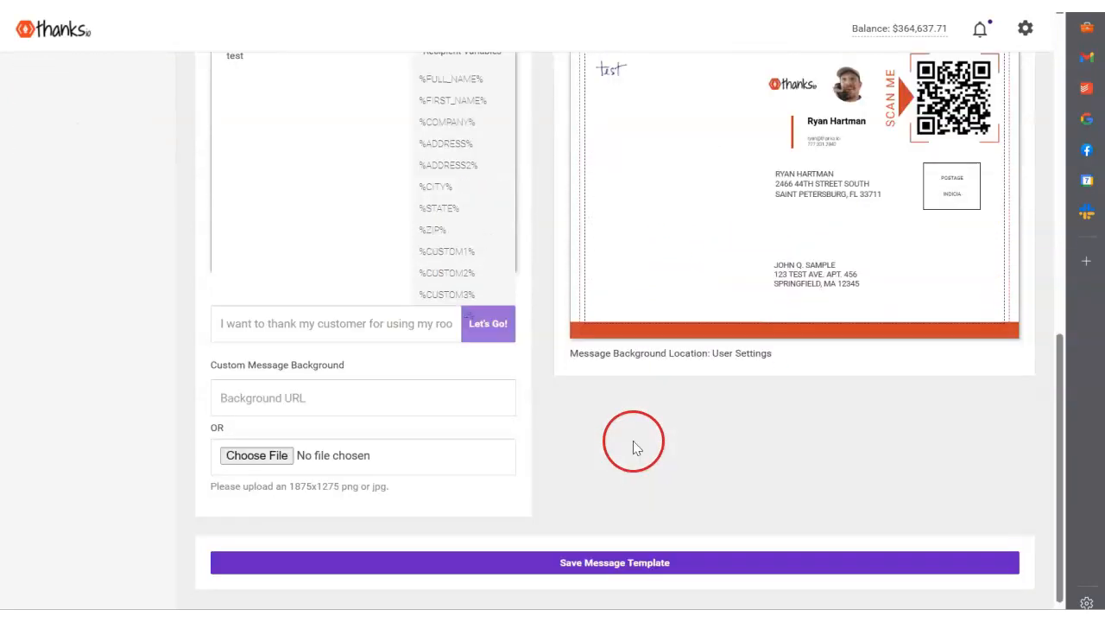
scroll(777, 462, "up", 3)
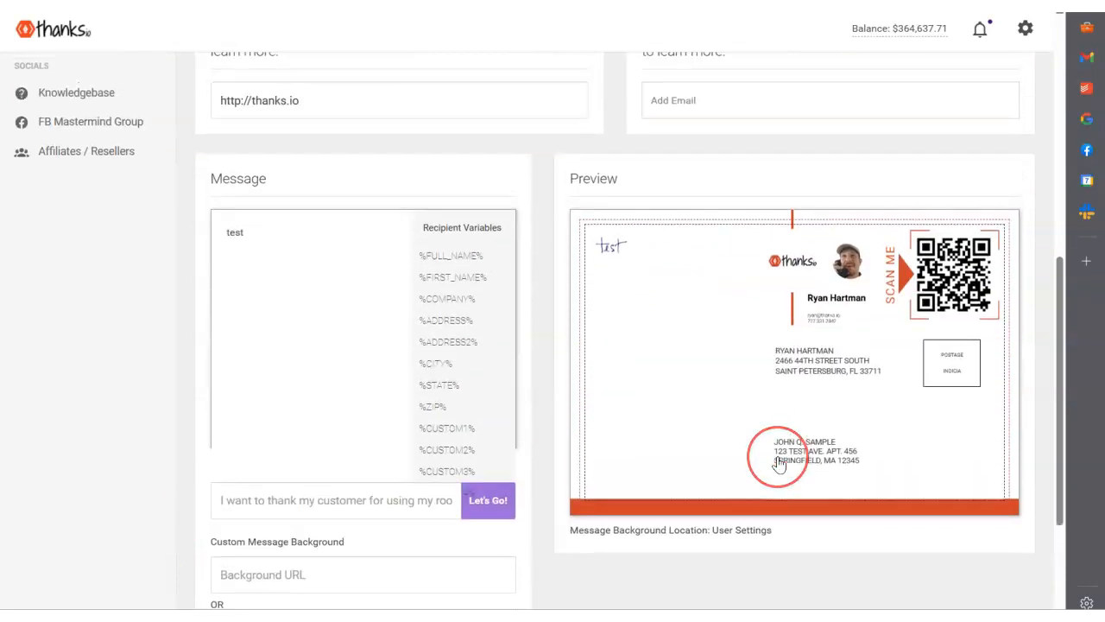
scroll(780, 457, "down", 2)
scroll(780, 462, "up", 1)
scroll(779, 462, "down", 2)
scroll(316, 493, "up", 2)
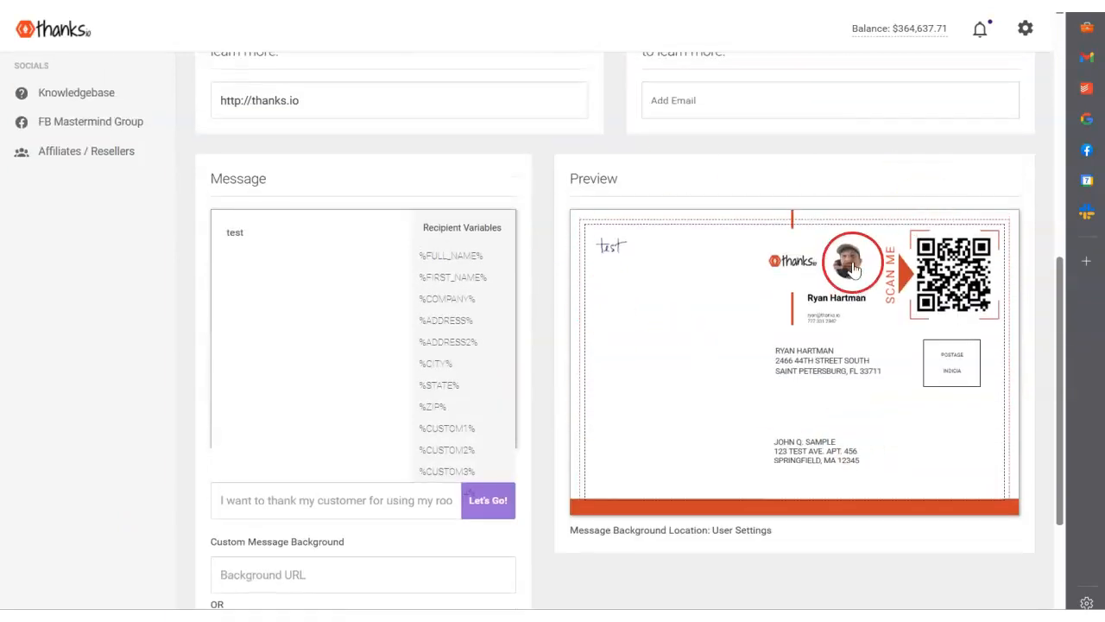
scroll(752, 340, "down", 2)
scroll(751, 347, "up", 2)
Step: Change the message text to "message", and replace that with the greeting "Hi %FIRST_NAME%" using the recipient variable
left_click(235, 228)
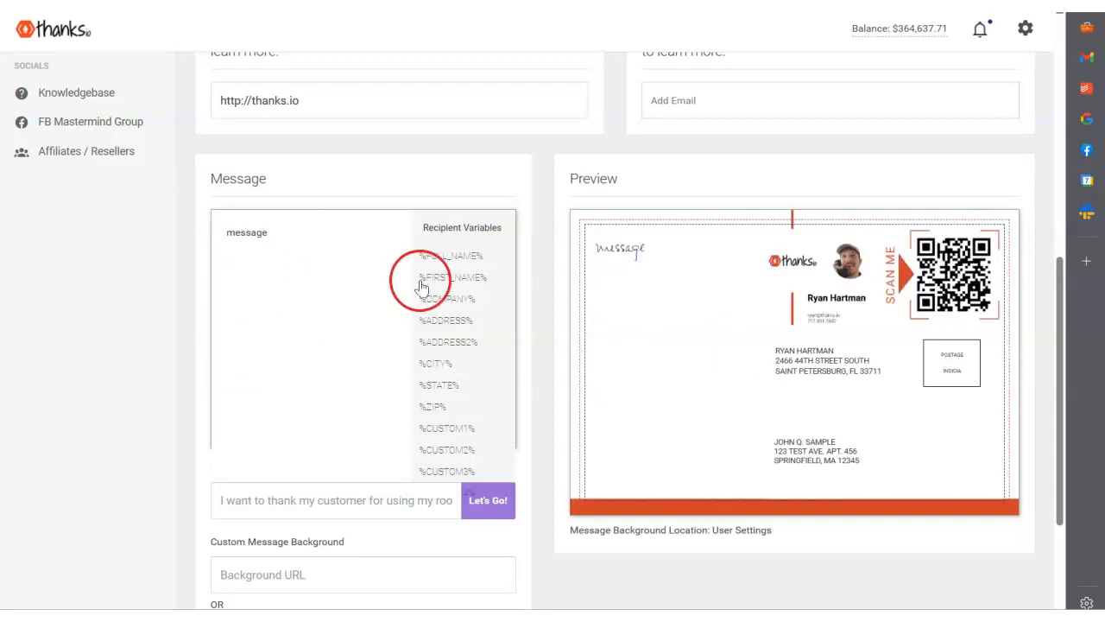
left_click(273, 245)
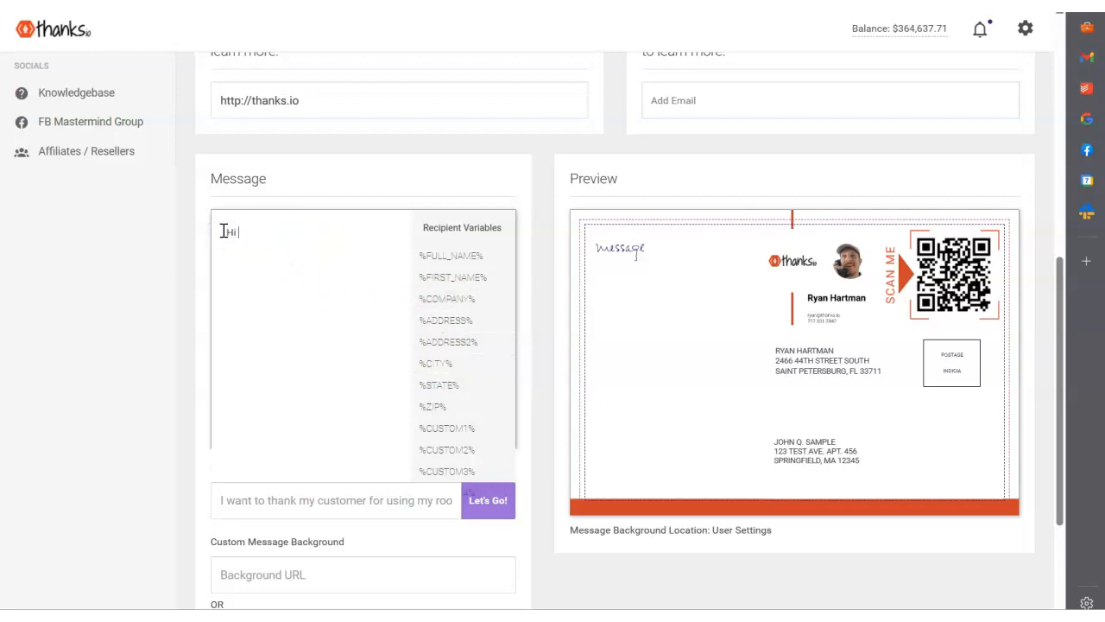
left_click(429, 277)
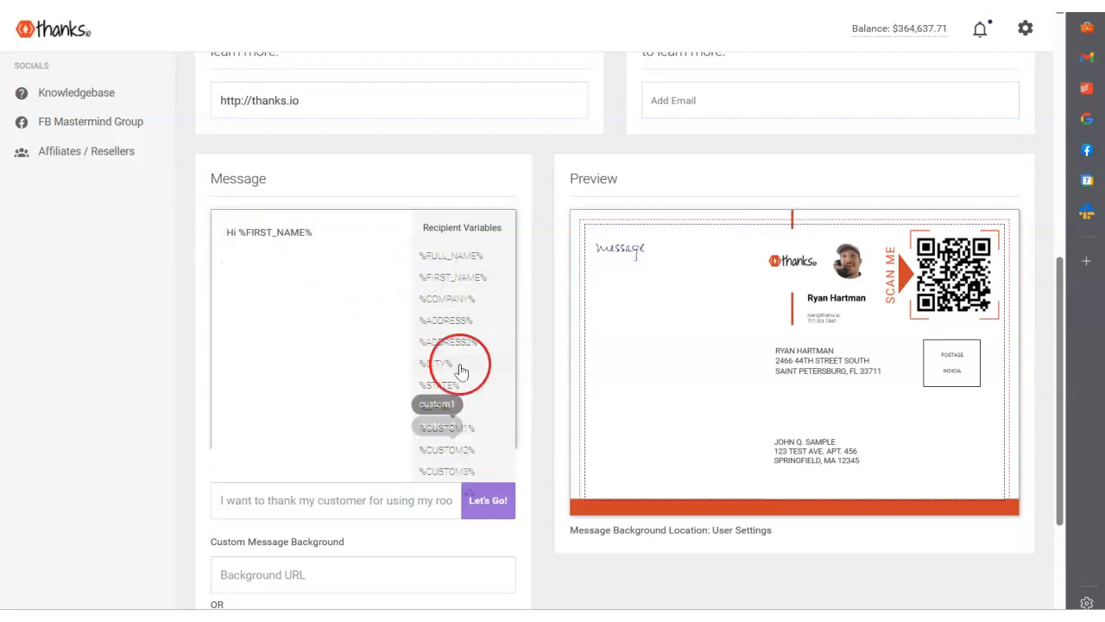
scroll(442, 427, "down", 1)
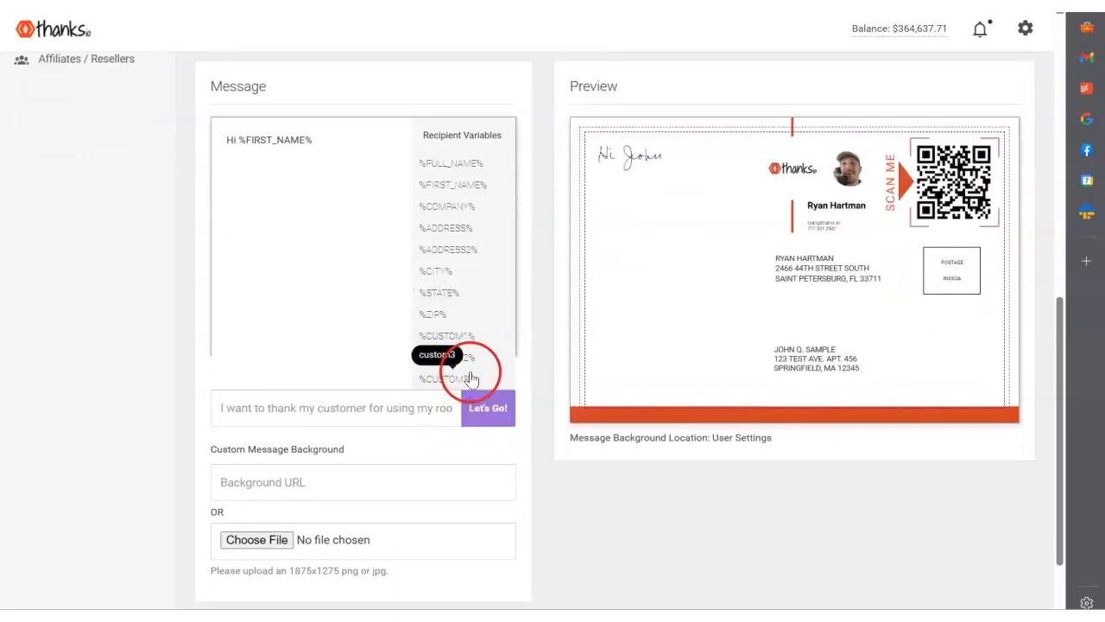
scroll(482, 354, "down", 1)
scroll(504, 223, "up", 2)
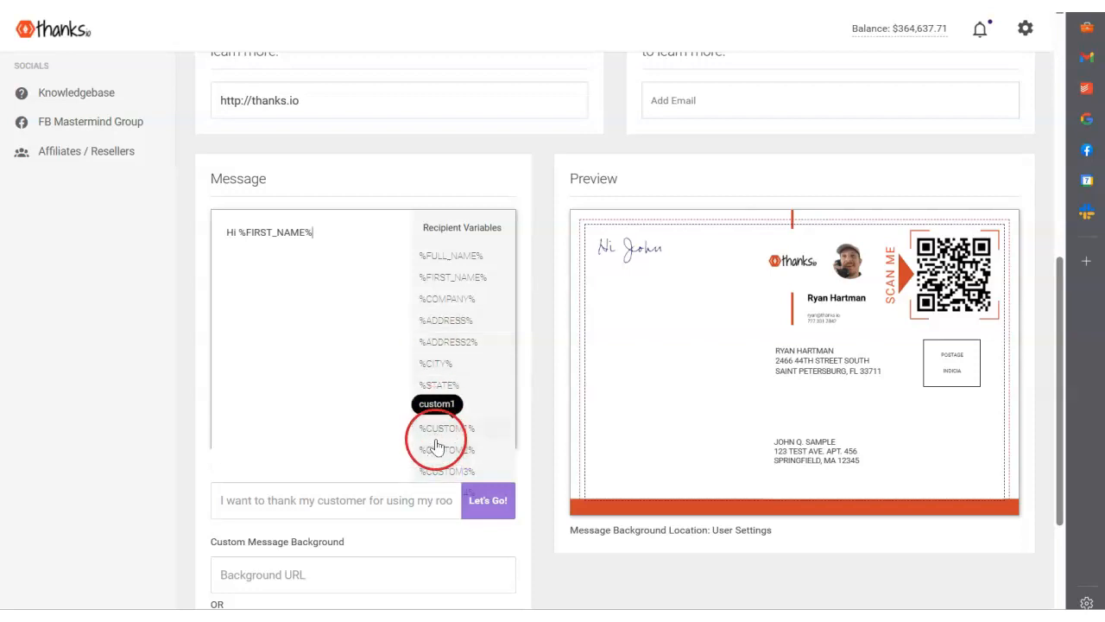
Step: Generate the postcard message from a prompt asking to thank someone for visiting the website, and accept the generated content
scroll(281, 387, "down", 1)
left_click(344, 409)
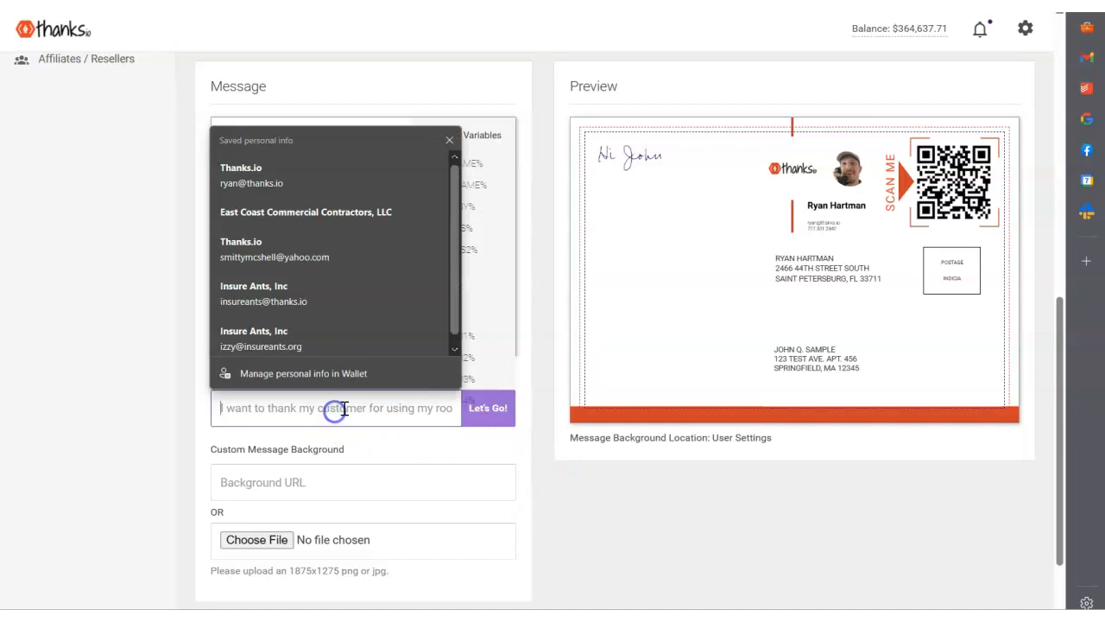
type("i'd like to thanks someone for visiting m")
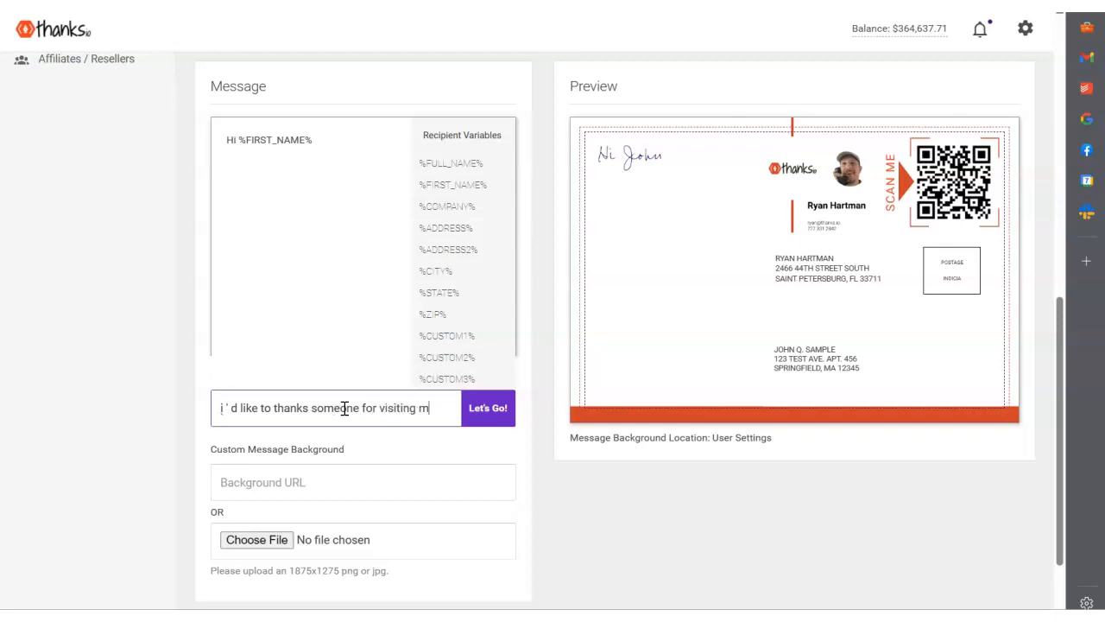
left_click(471, 411)
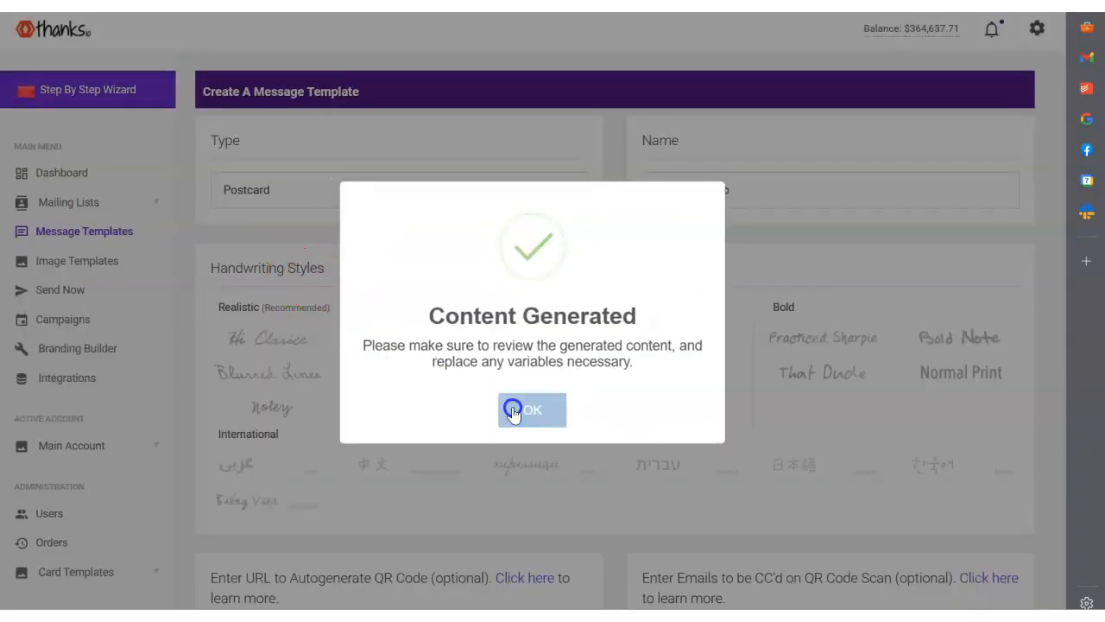
left_click(531, 410)
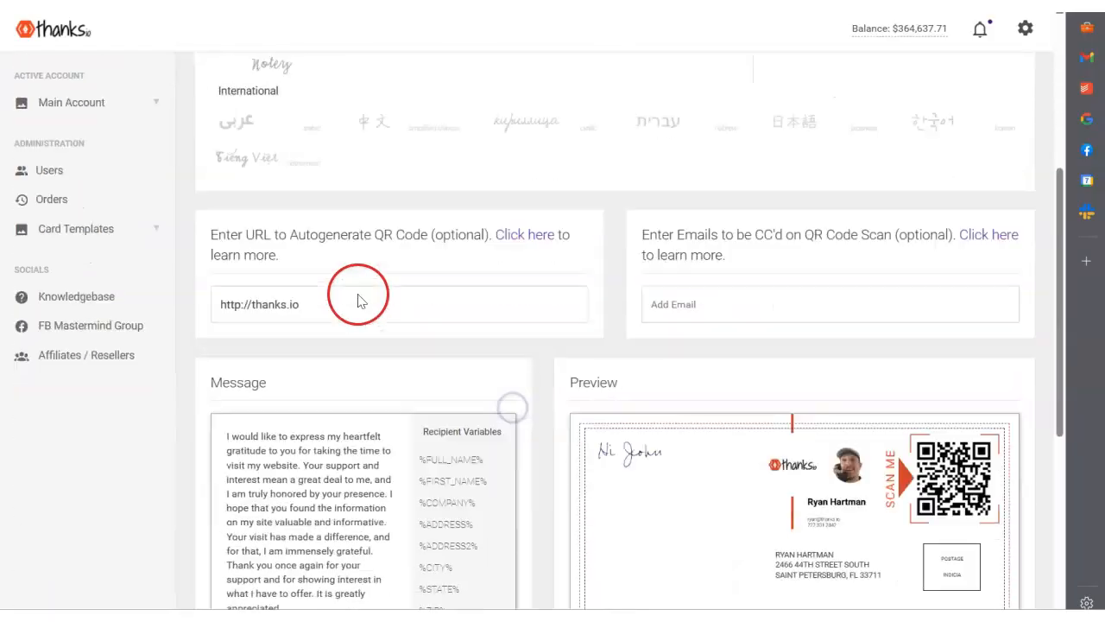
Step: Review the full generated thank-you message, highlighting its text, and check how it fits in the handwritten postcard preview
scroll(361, 301, "down", 3)
left_click_drag(259, 409, 208, 215)
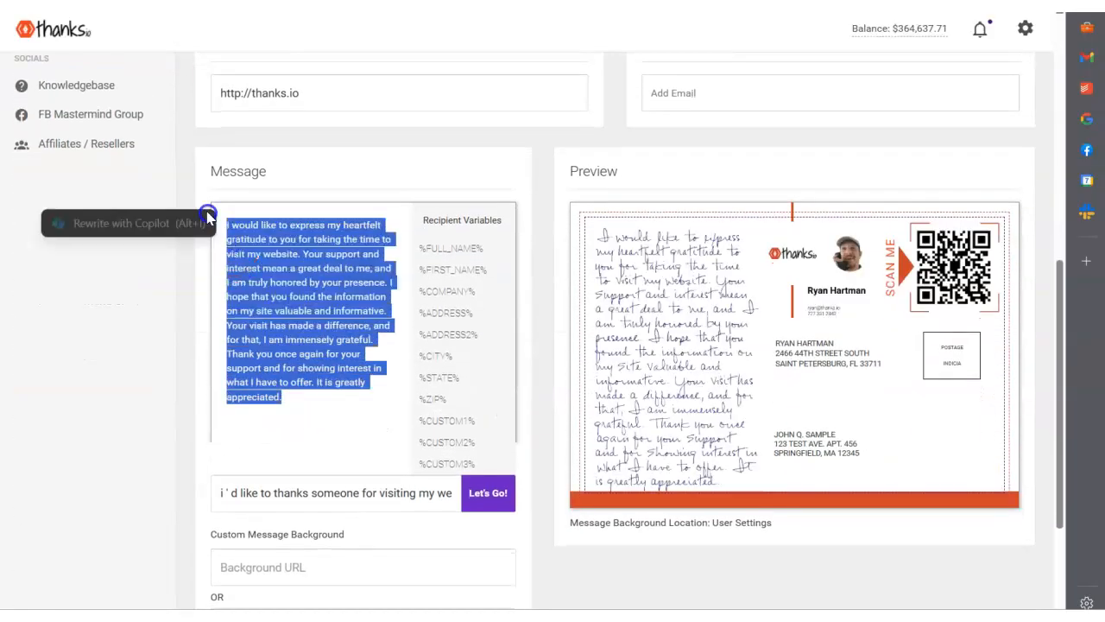
scroll(294, 353, "down", 2)
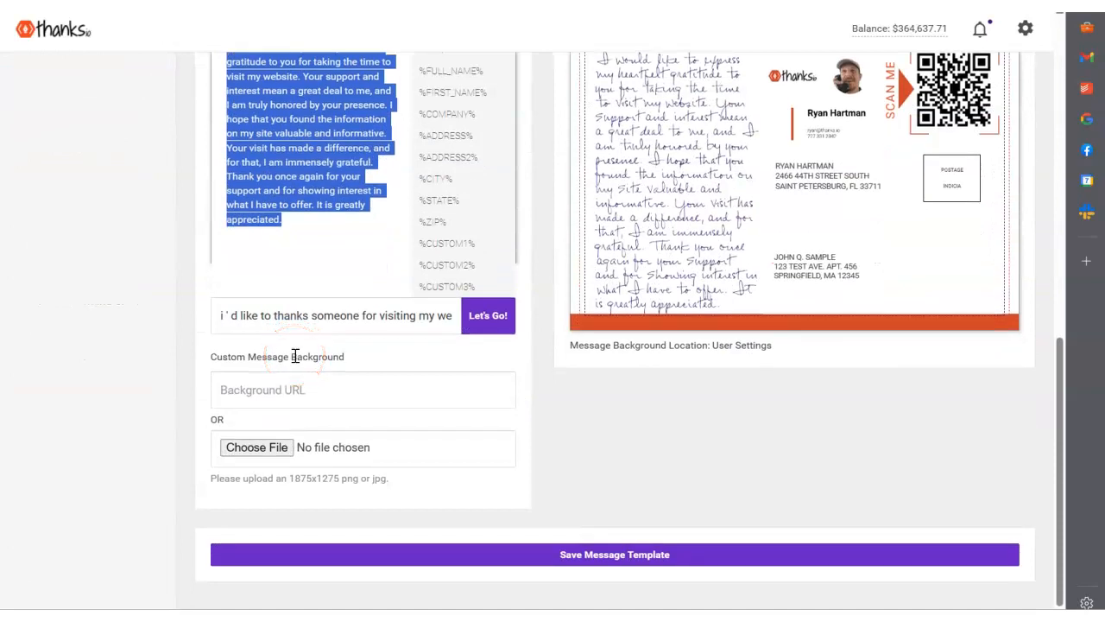
scroll(296, 356, "up", 1)
left_click(303, 206)
left_click_drag(296, 319, 248, 140)
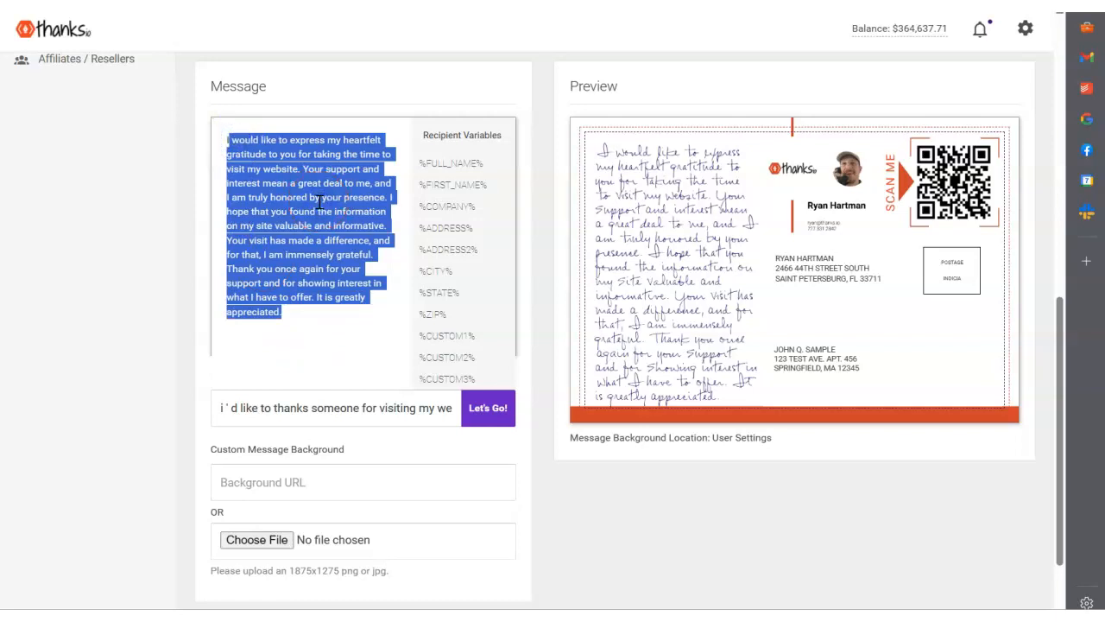
left_click_drag(313, 321, 223, 139)
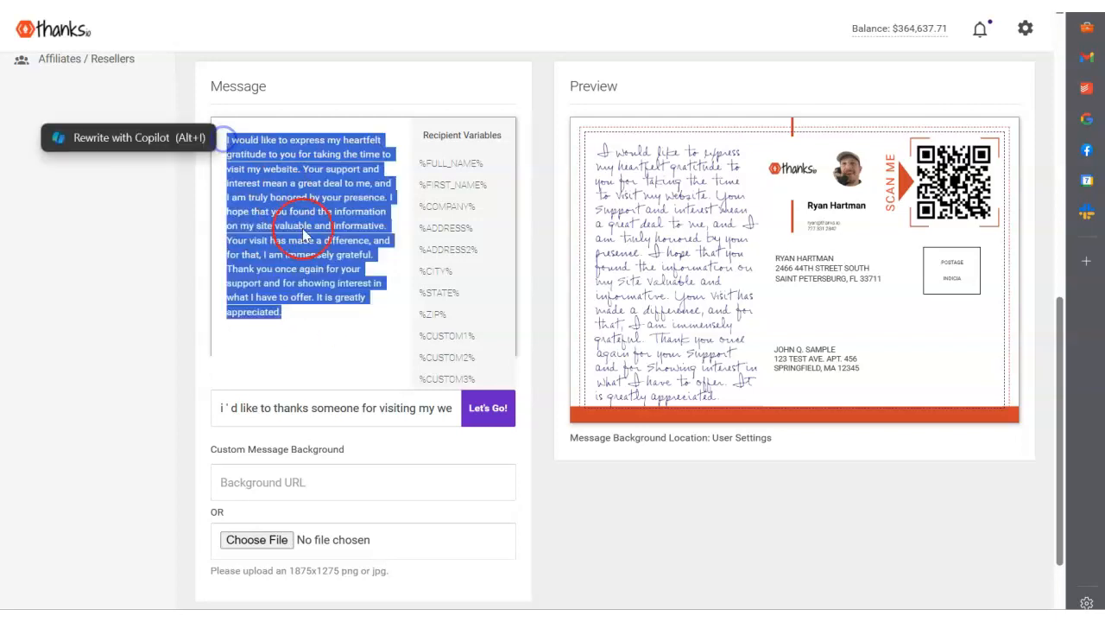
scroll(304, 227, "down", 3)
scroll(304, 227, "up", 3)
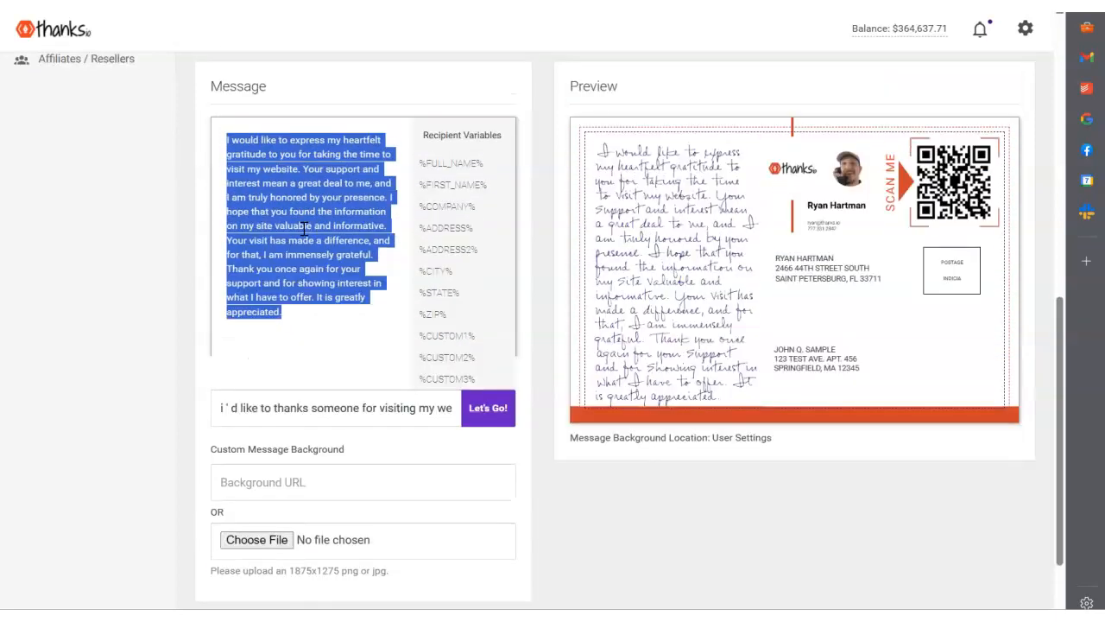
scroll(304, 227, "down", 2)
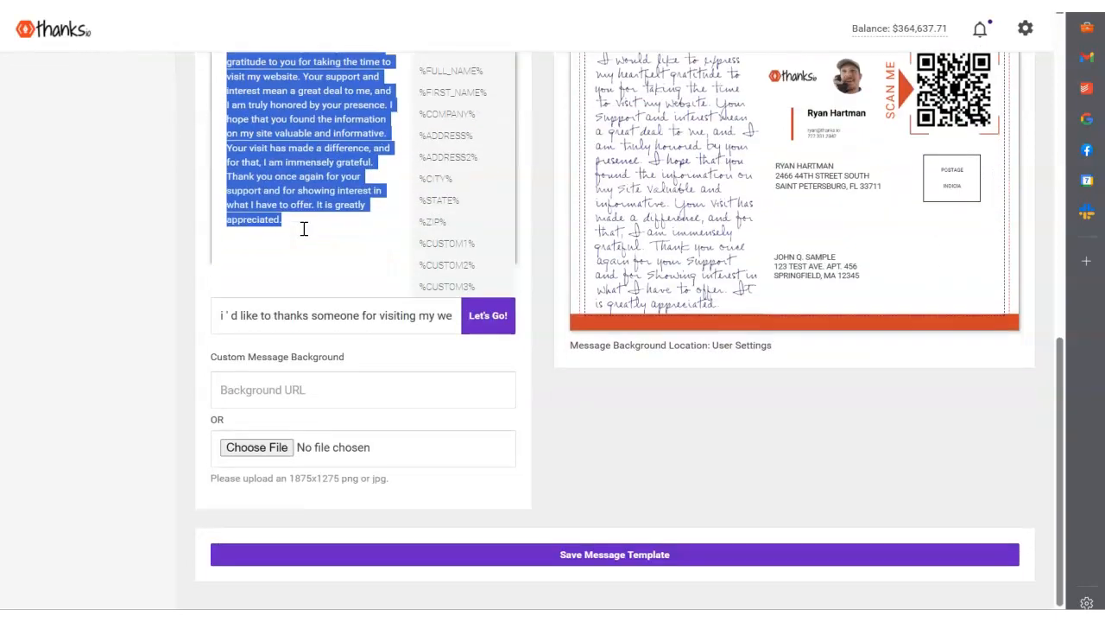
Step: Change the template type to Notecard and check how the thank-you message, branding and QR code look in the notecard preview
scroll(388, 329, "up", 4)
scroll(432, 449, "down", 4)
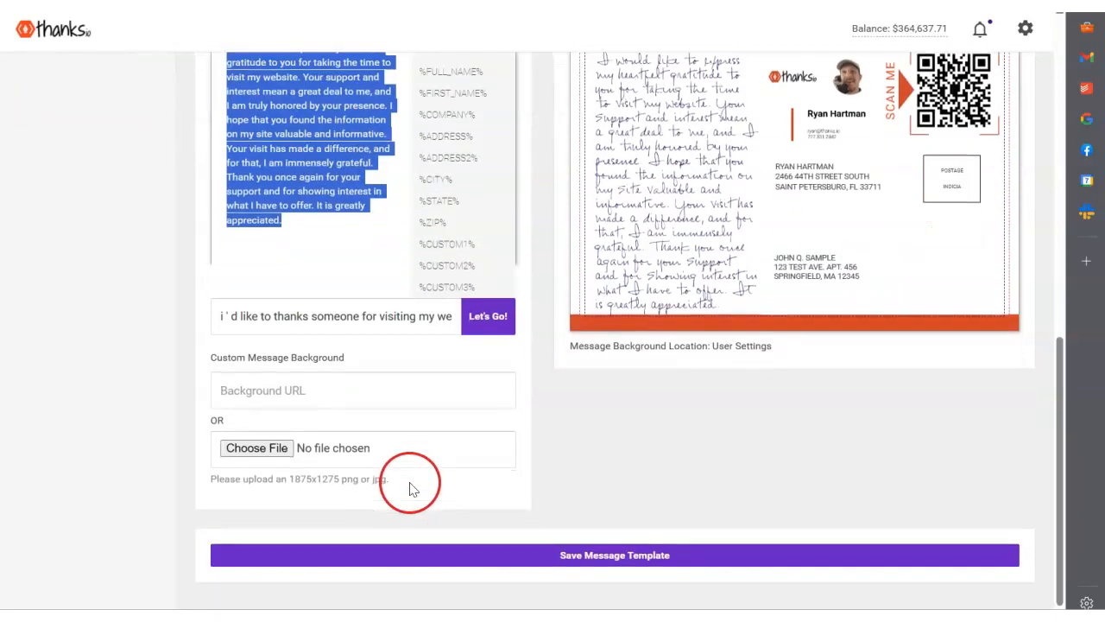
scroll(530, 222, "up", 12)
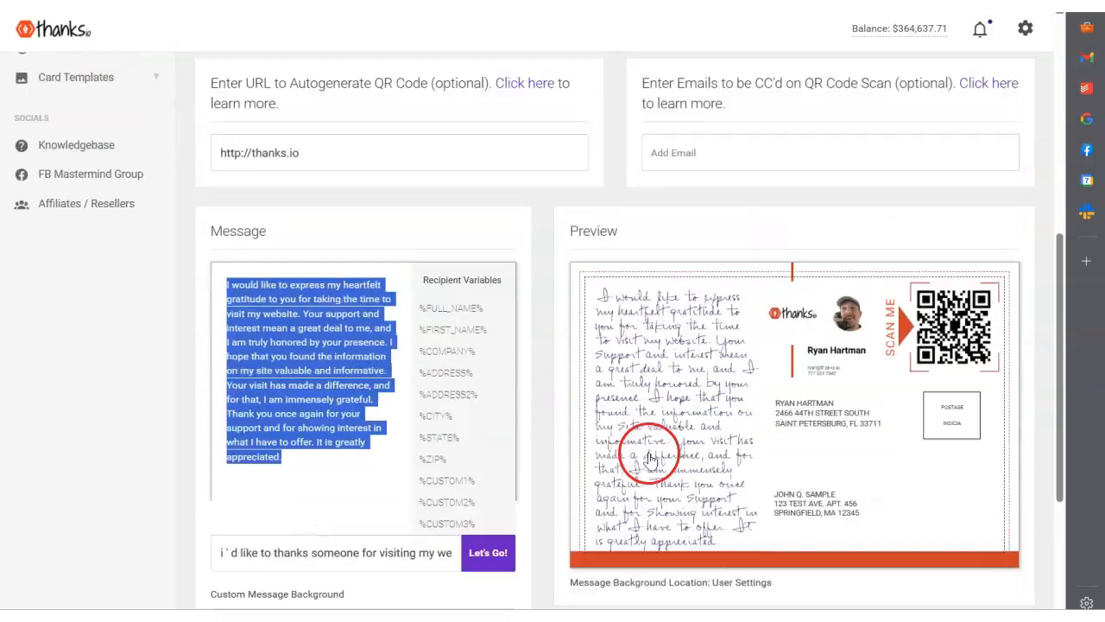
scroll(537, 261, "up", 4)
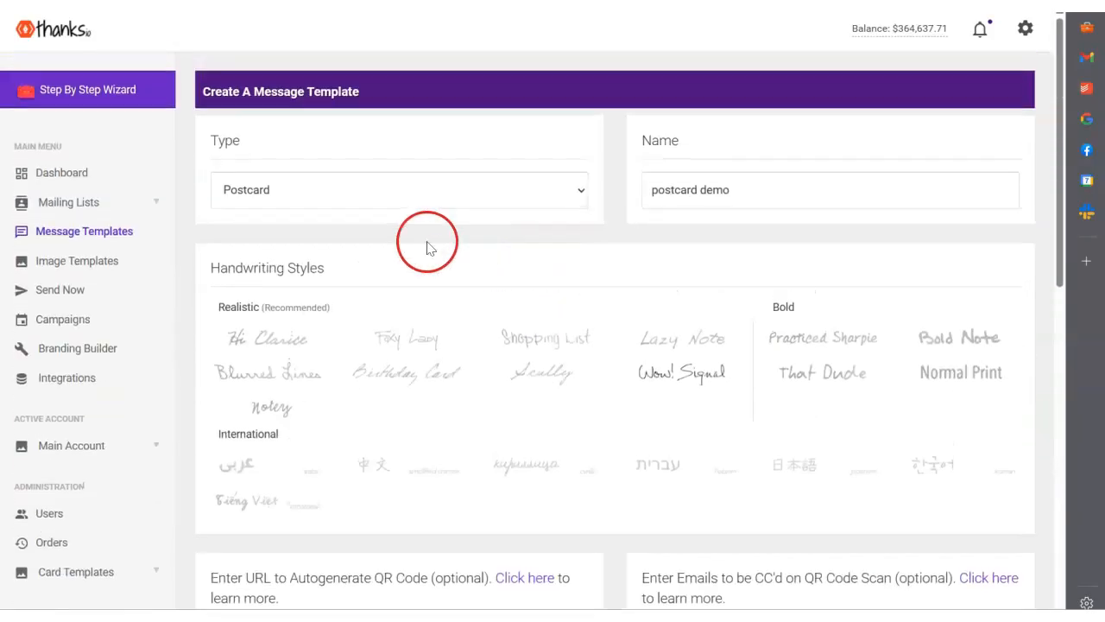
left_click(288, 191)
left_click(275, 250)
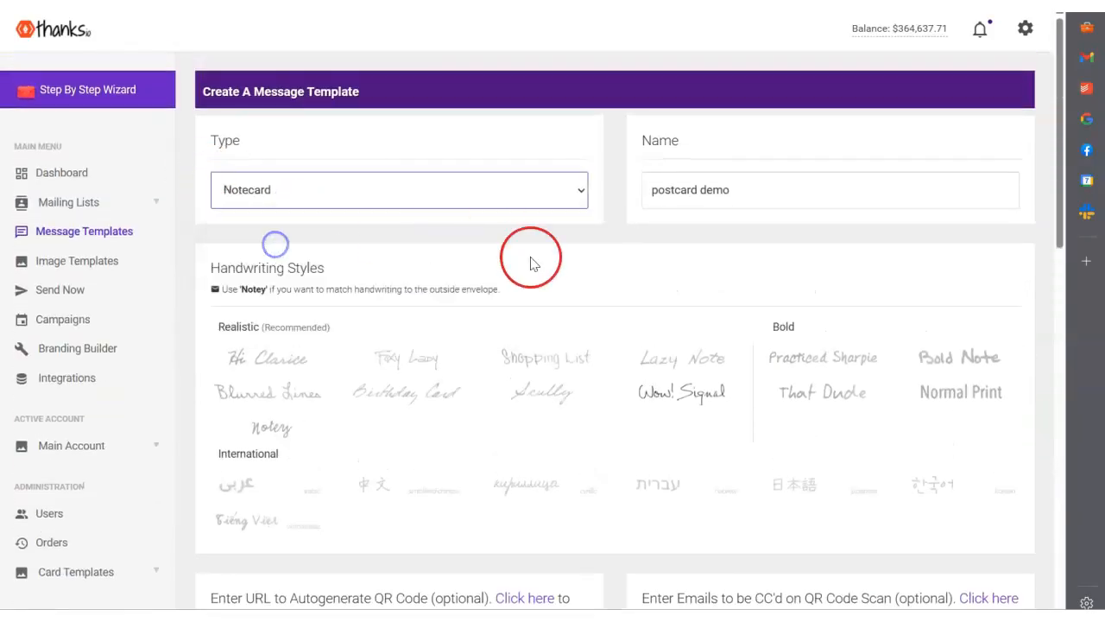
scroll(496, 244, "down", 12)
scroll(624, 314, "down", 9)
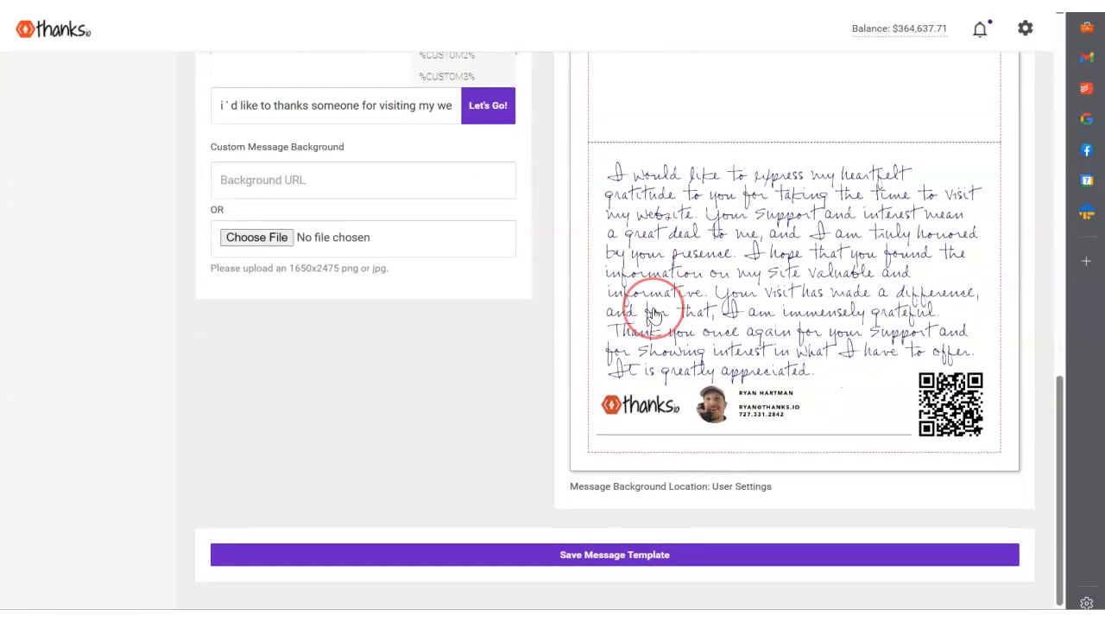
scroll(644, 311, "up", 16)
scroll(654, 311, "down", 6)
scroll(655, 316, "down", 10)
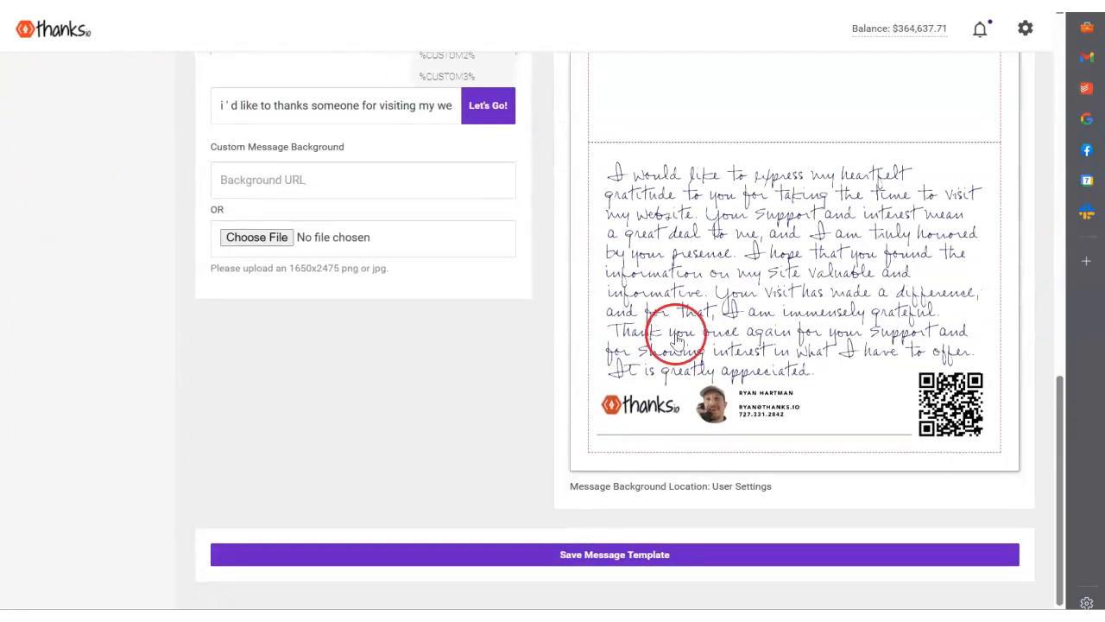
scroll(691, 370, "up", 20)
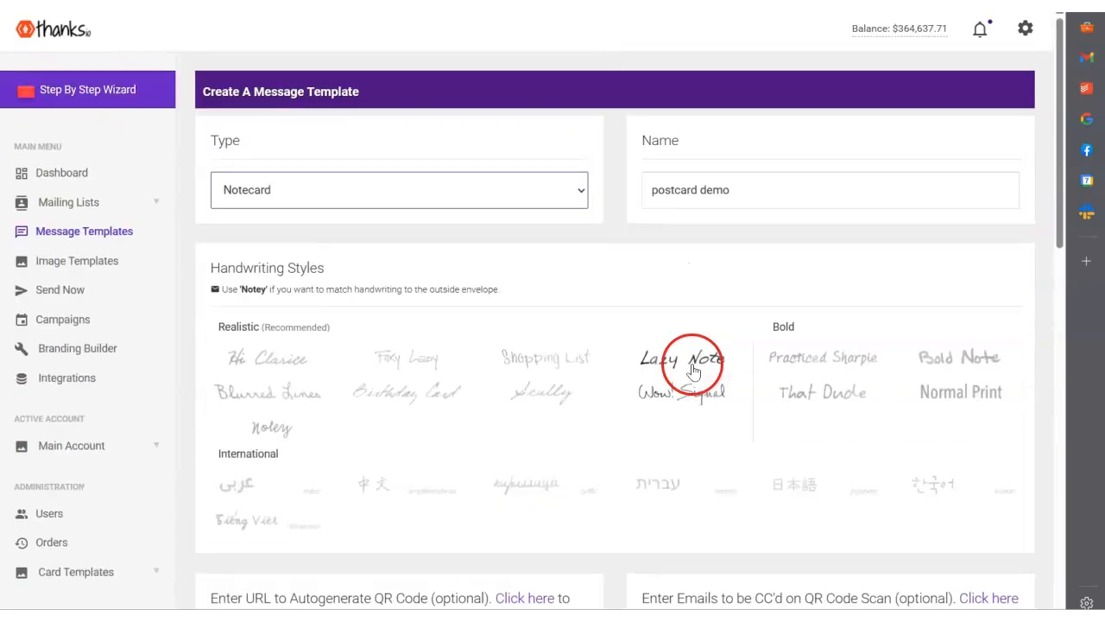
Step: Change the template type to Giftcard and look over the giftcard settings and message preview
left_click(384, 207)
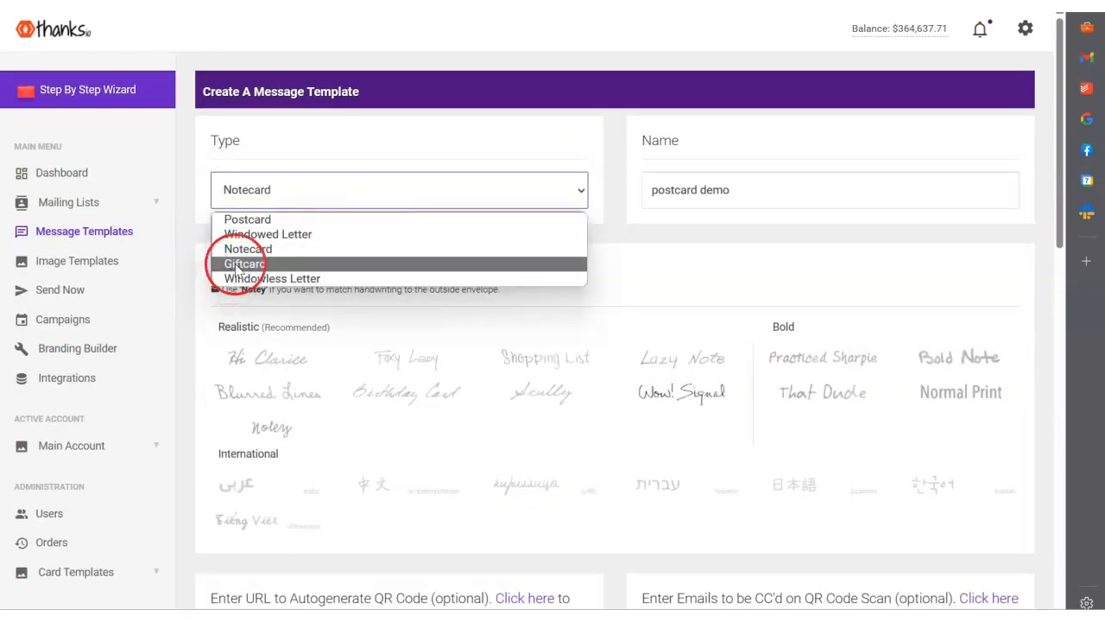
left_click(245, 264)
scroll(575, 258, "down", 14)
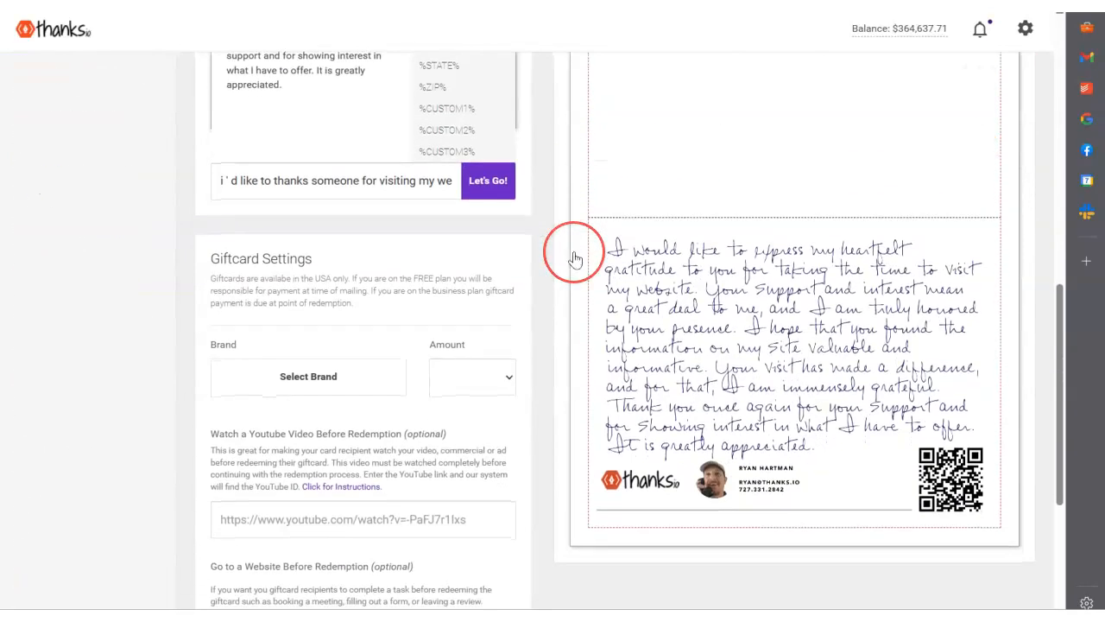
scroll(576, 259, "down", 4)
scroll(575, 258, "up", 4)
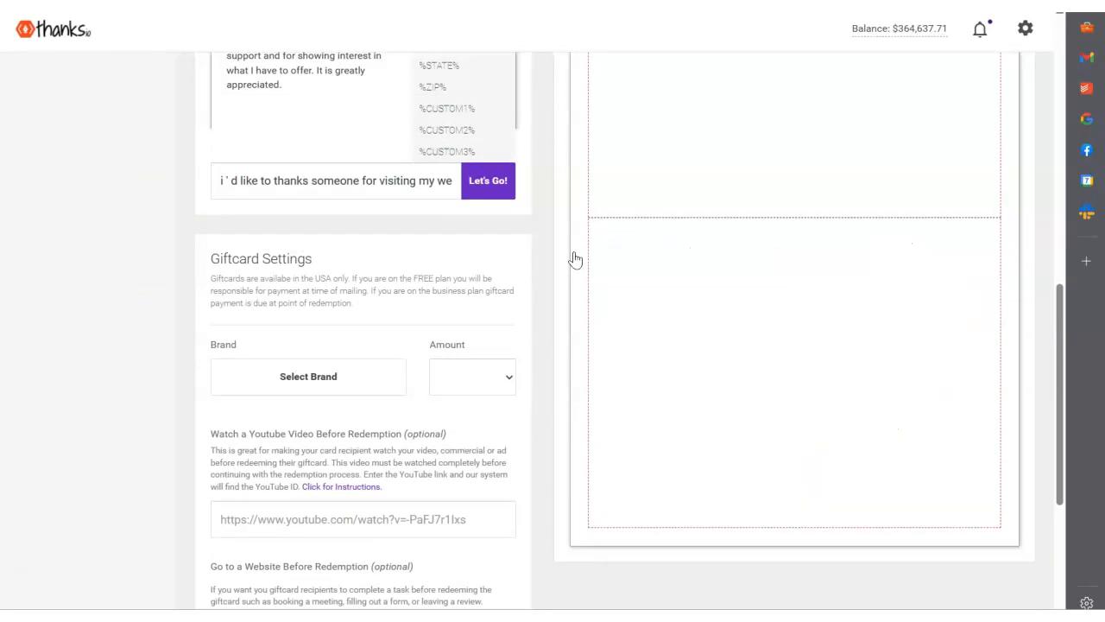
Step: Choose Starbucks as the giftcard brand and set the gift amount to $20
left_click(270, 376)
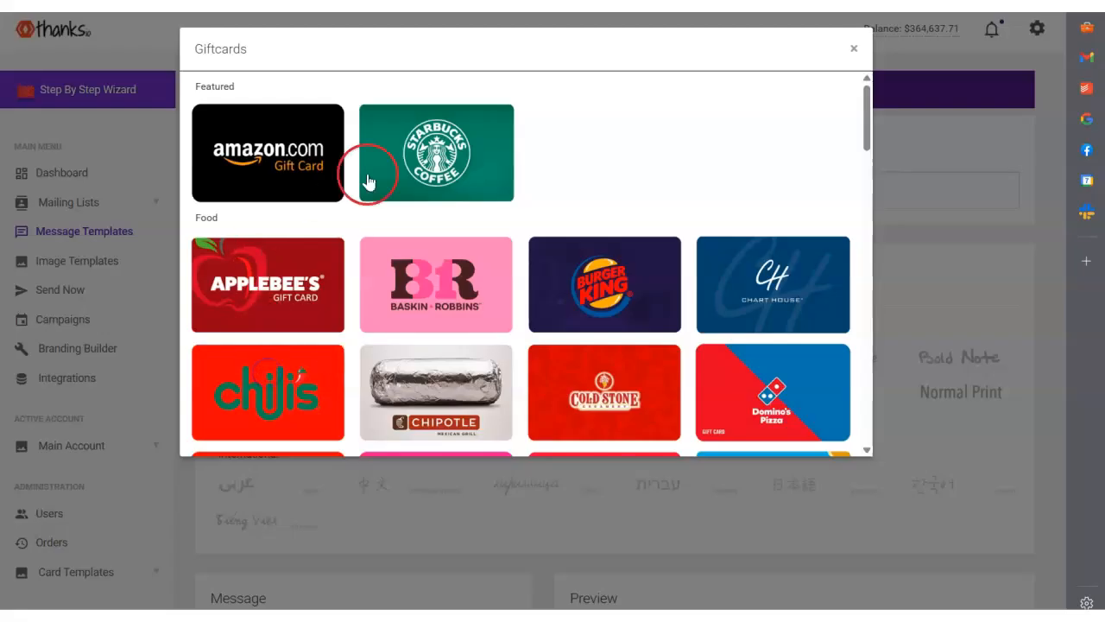
left_click(316, 183)
scroll(469, 414, "down", 20)
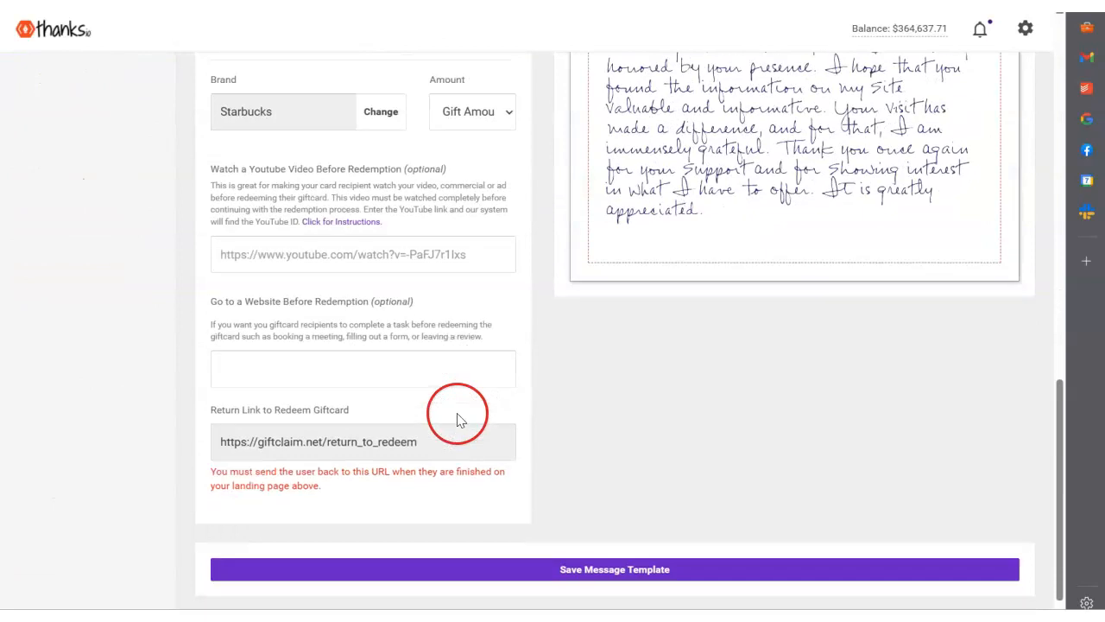
left_click(464, 99)
left_click(449, 188)
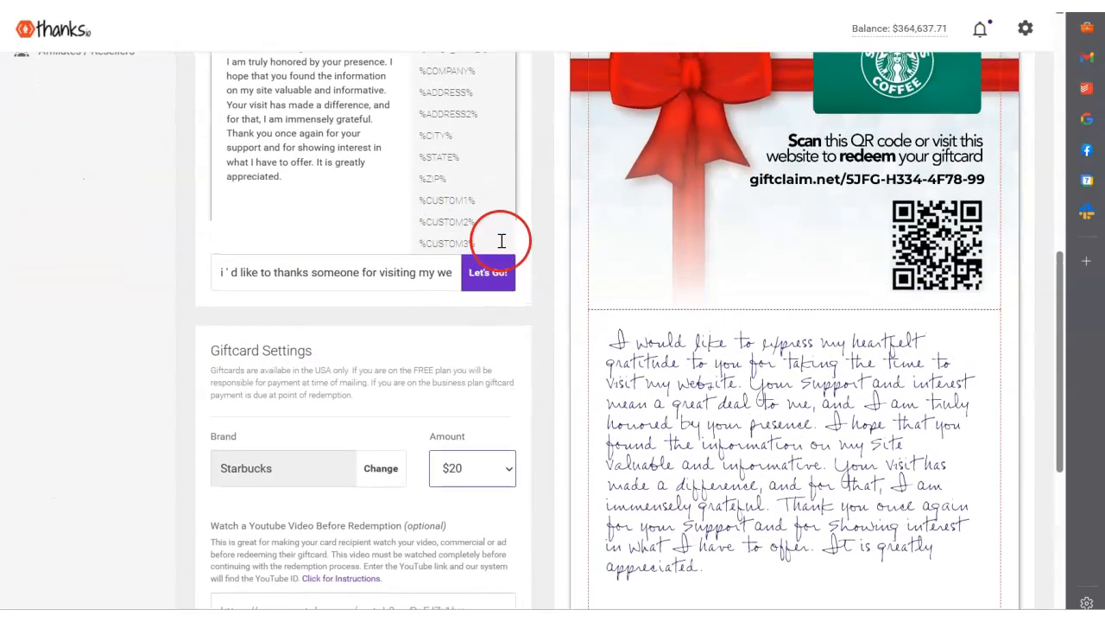
Step: Examine the giftcard preview and the optional YouTube video and website settings that apply before redemption
left_click_drag(449, 155, 203, 154)
scroll(449, 339, "up", 6)
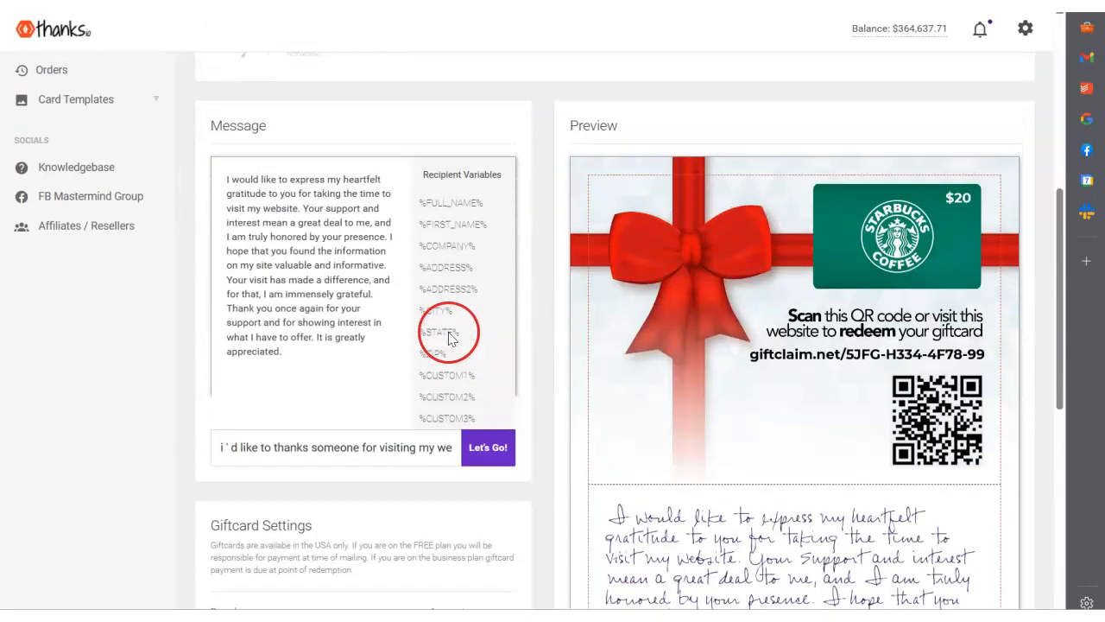
scroll(449, 339, "down", 2)
scroll(328, 435, "down", 3)
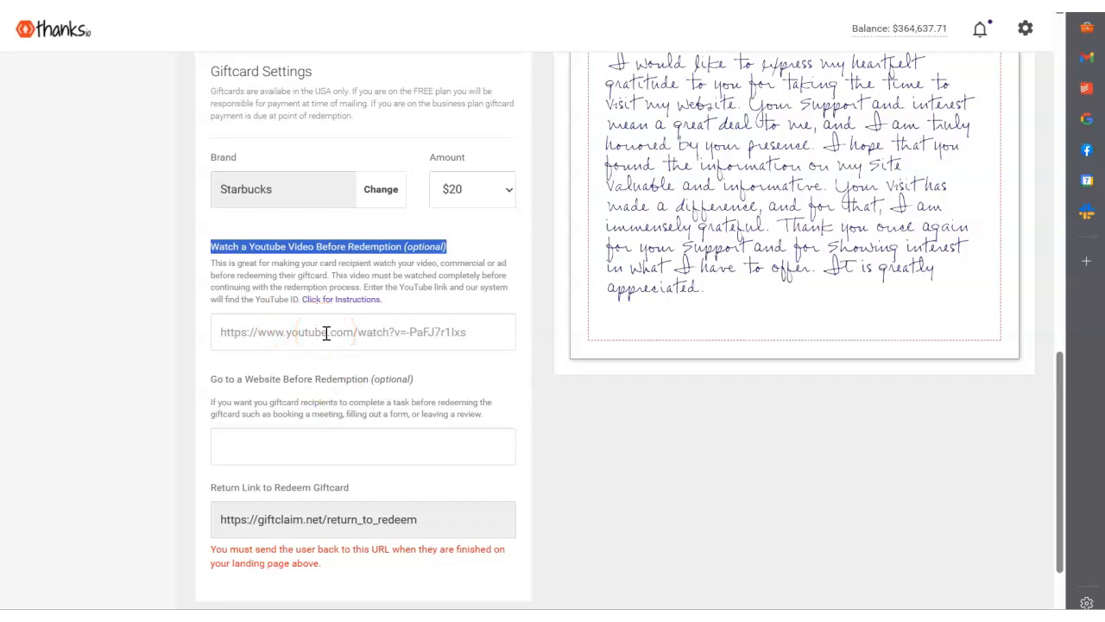
scroll(327, 334, "up", 5)
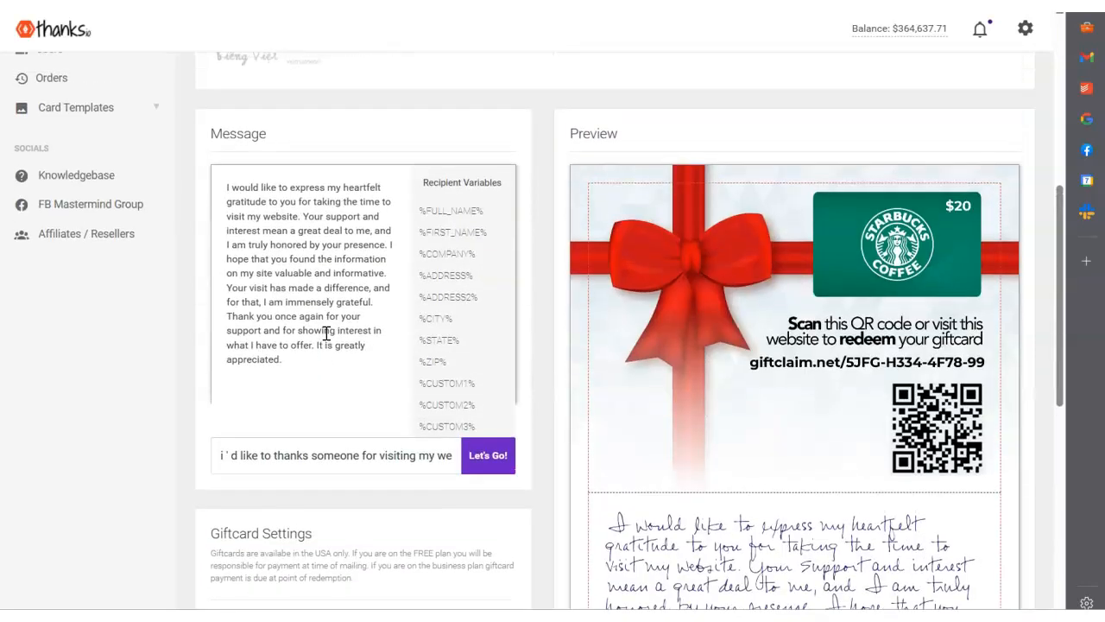
scroll(323, 328, "down", 6)
left_click(242, 350)
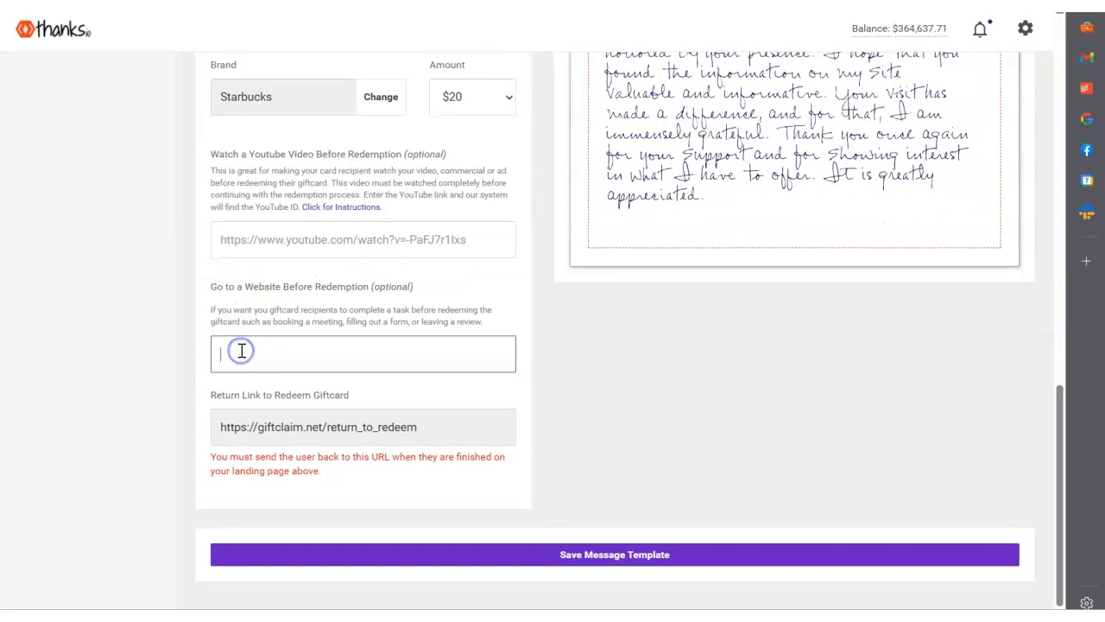
scroll(242, 350, "up", 10)
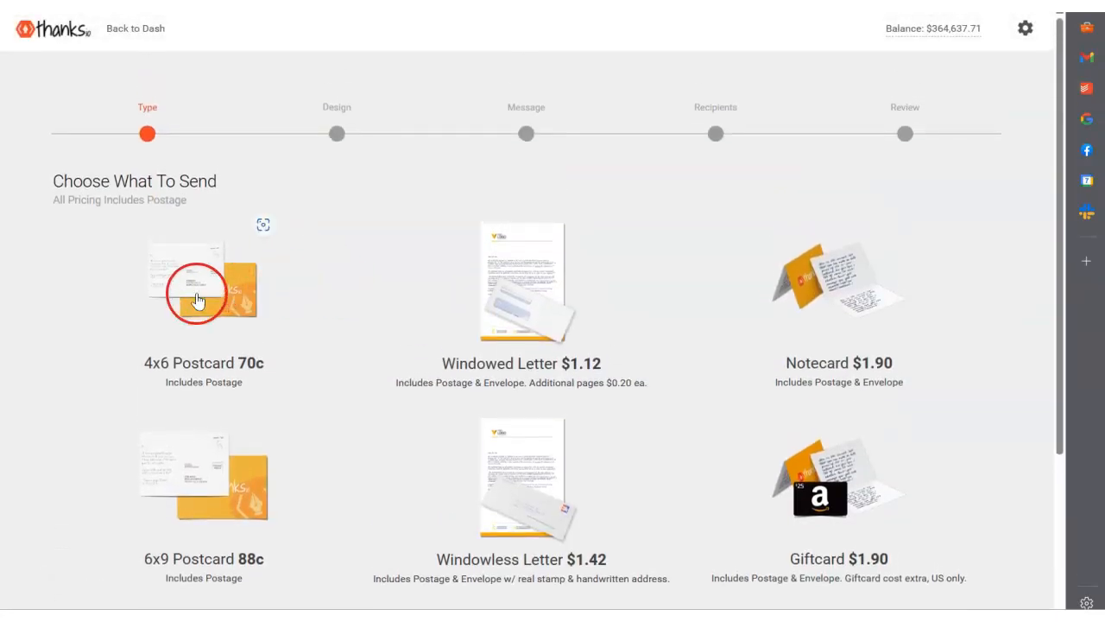
Step: Choose the 4x6 postcard to send, pick the first QRquestion.com design as its image, and continue to the message stage
left_click(201, 296)
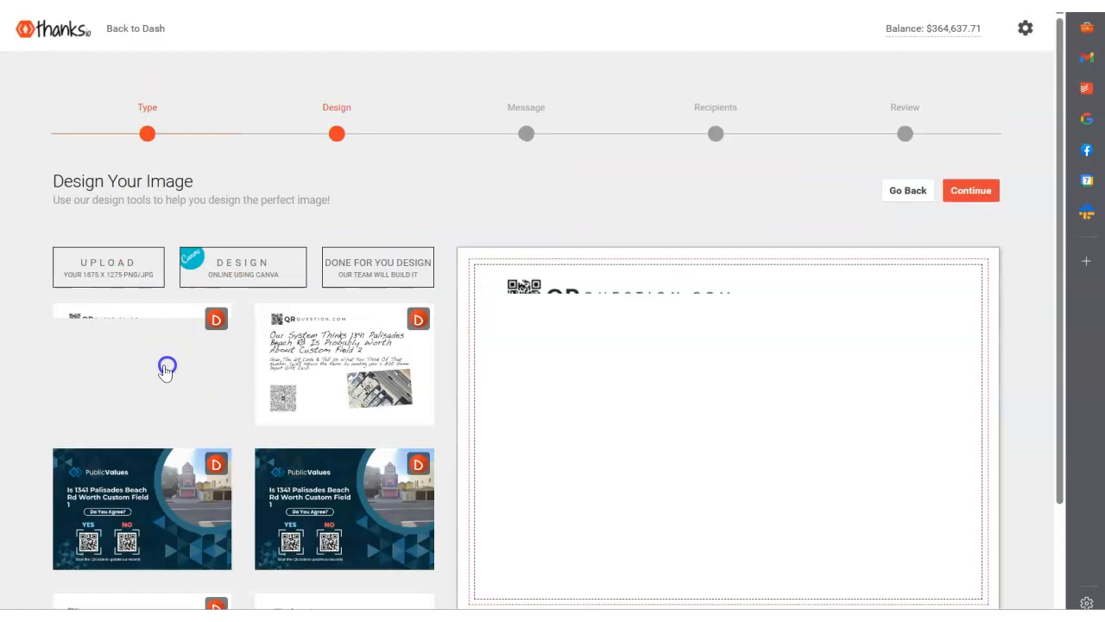
left_click(167, 369)
scroll(346, 449, "down", 3)
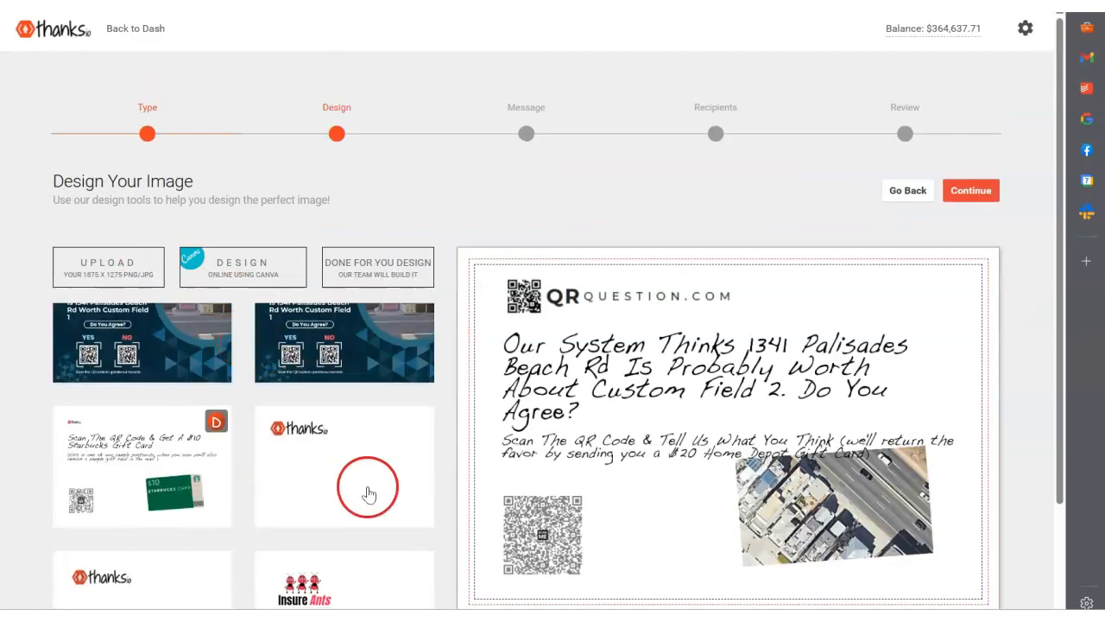
scroll(604, 452, "down", 3)
left_click(595, 594)
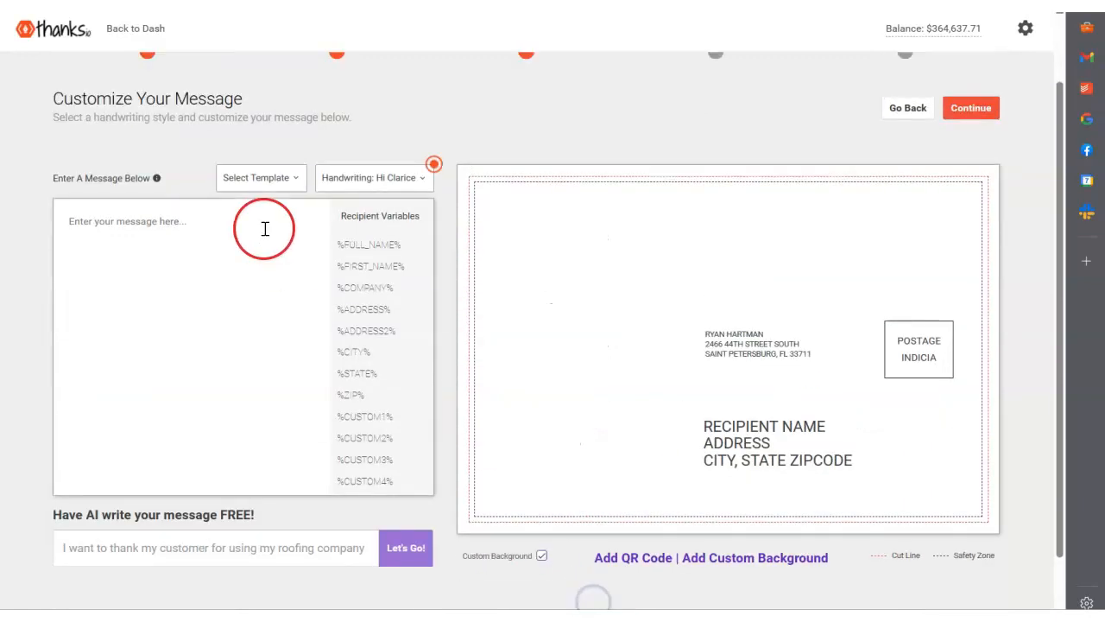
Step: Load the personal message template "Thanks.io Retargeting Starbucks Gift Card Offer" into the postcard message and check the result
left_click(260, 264)
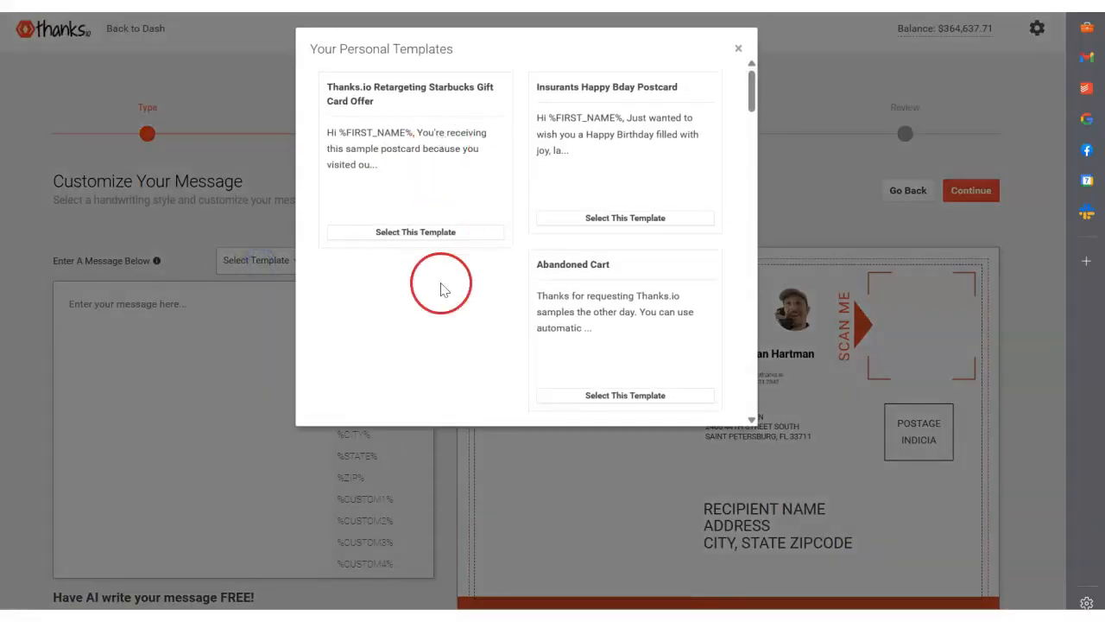
left_click(432, 231)
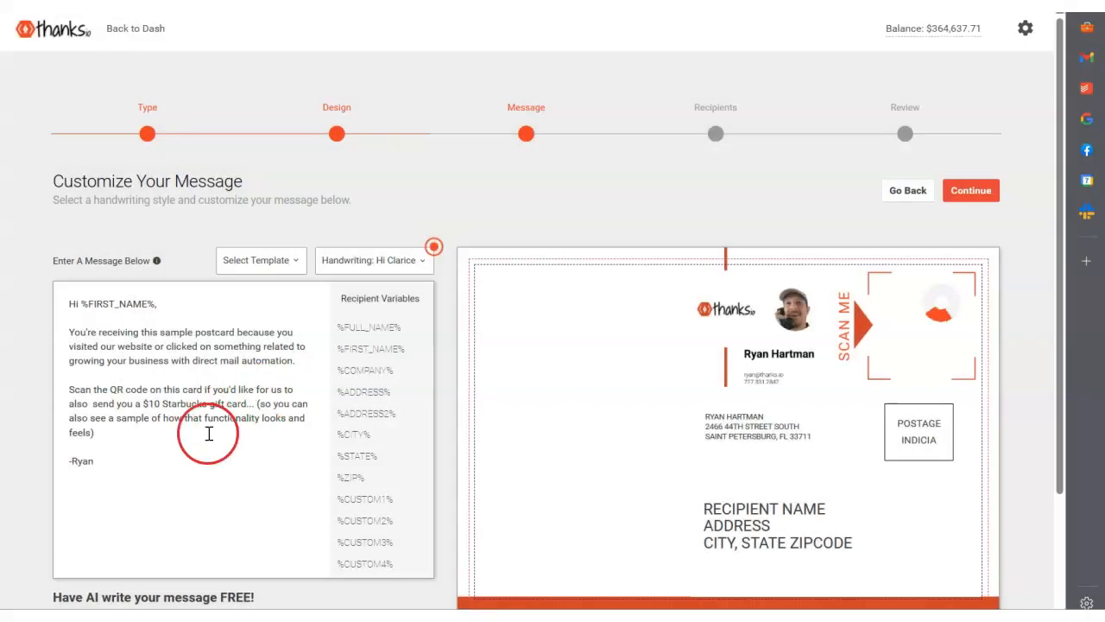
scroll(875, 392, "down", 2)
scroll(810, 405, "up", 2)
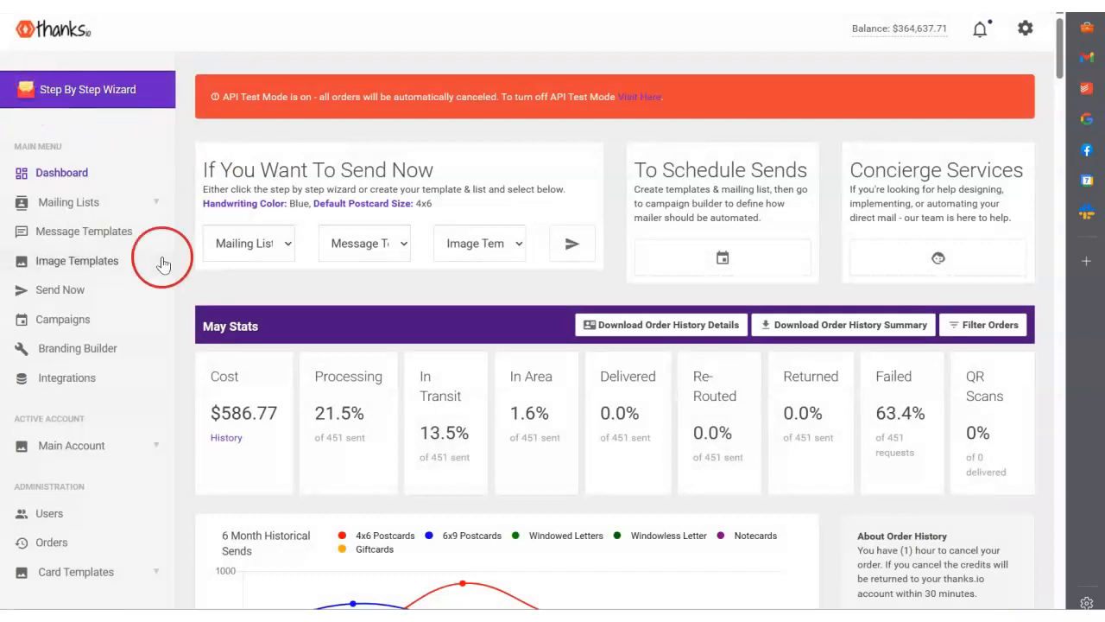
Step: Examine the dashboard's six-month sends chart and the list of recent orders with their statuses
scroll(348, 250, "down", 10)
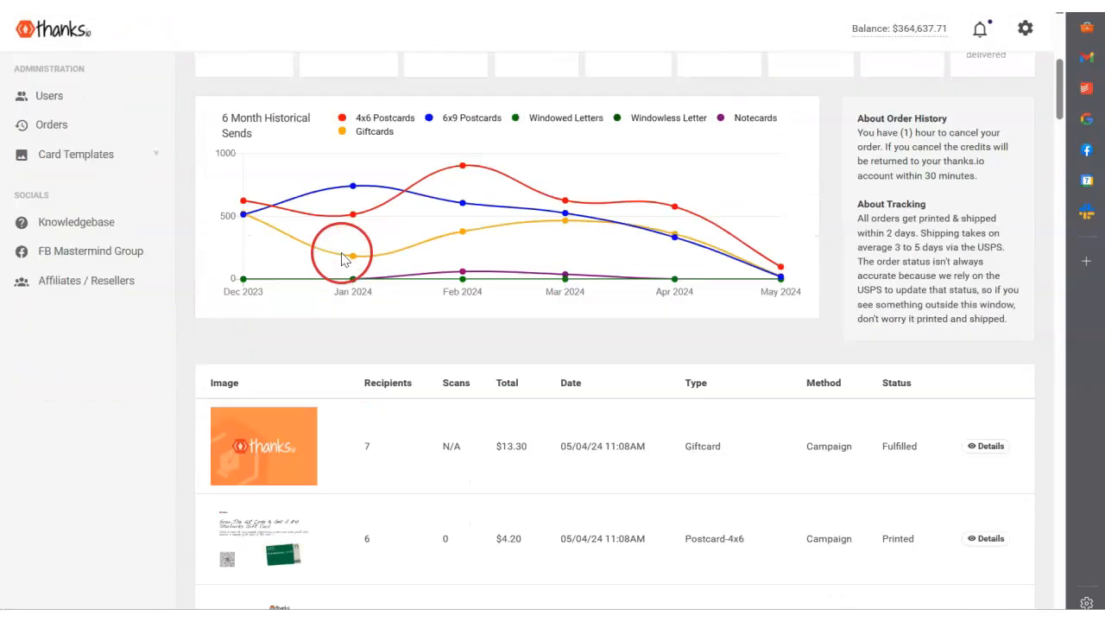
scroll(341, 251, "up", 10)
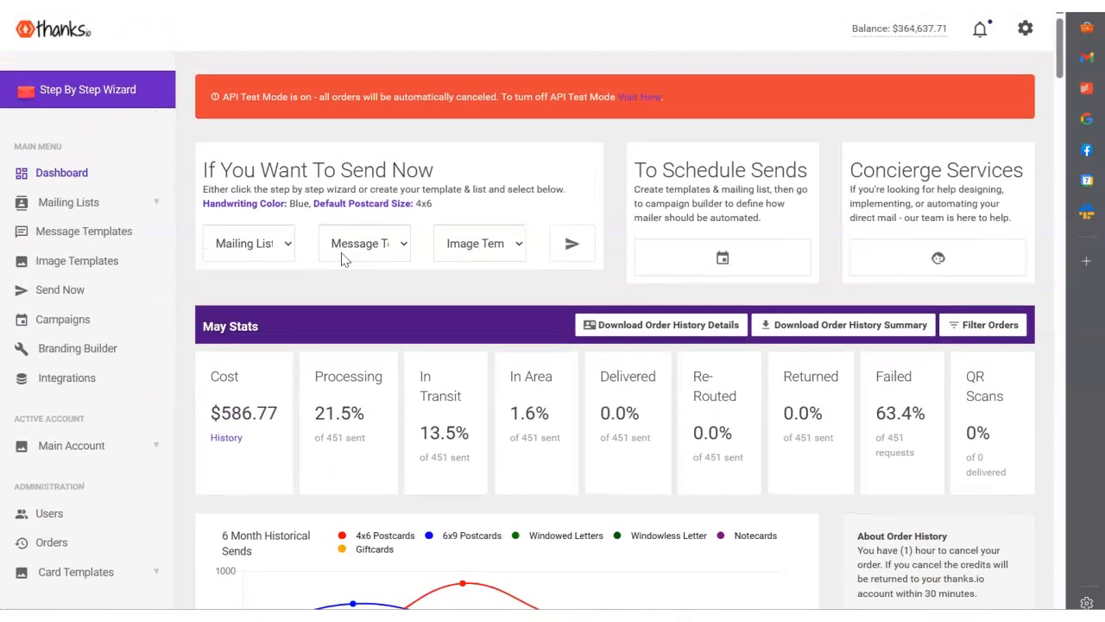